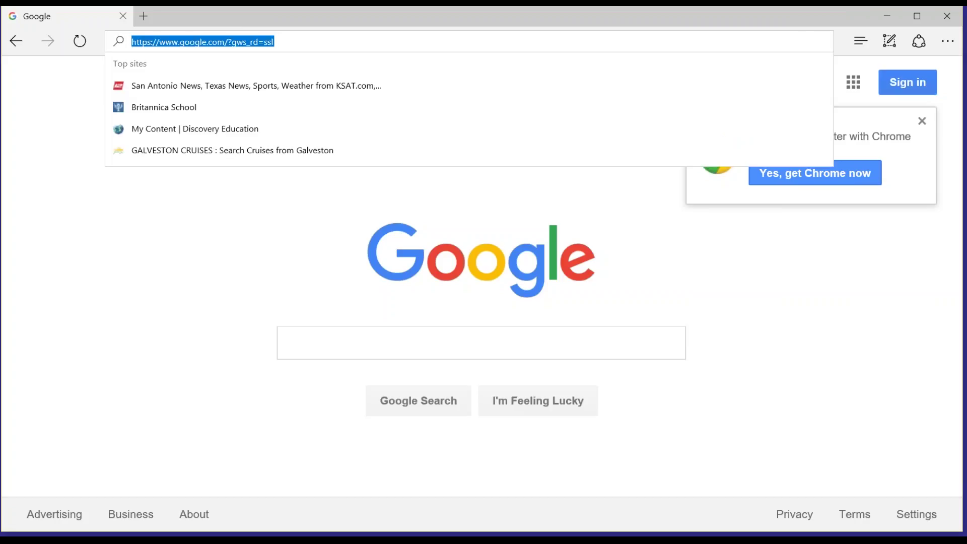
{"action": "type", "text": "www."}
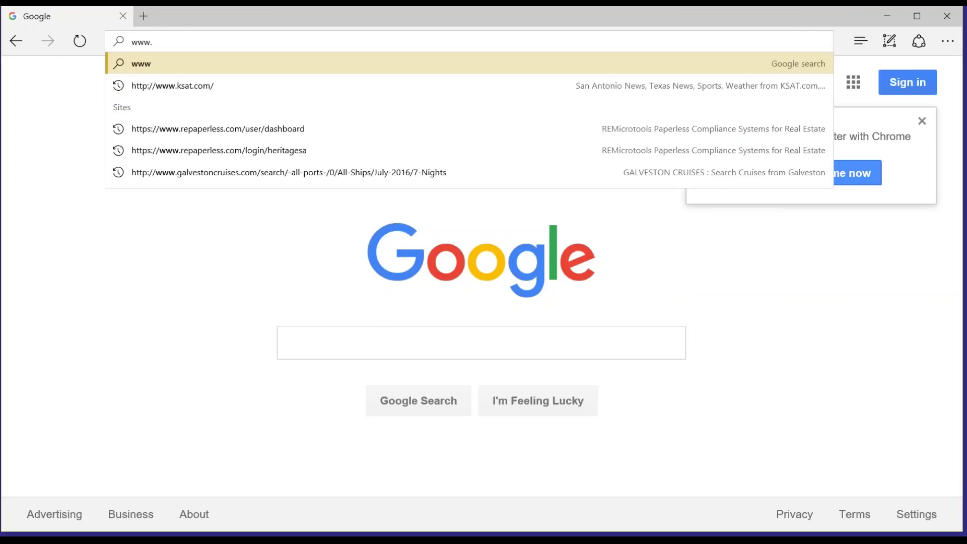
{"action": "type", "text": "heritagecompliance.com/"}
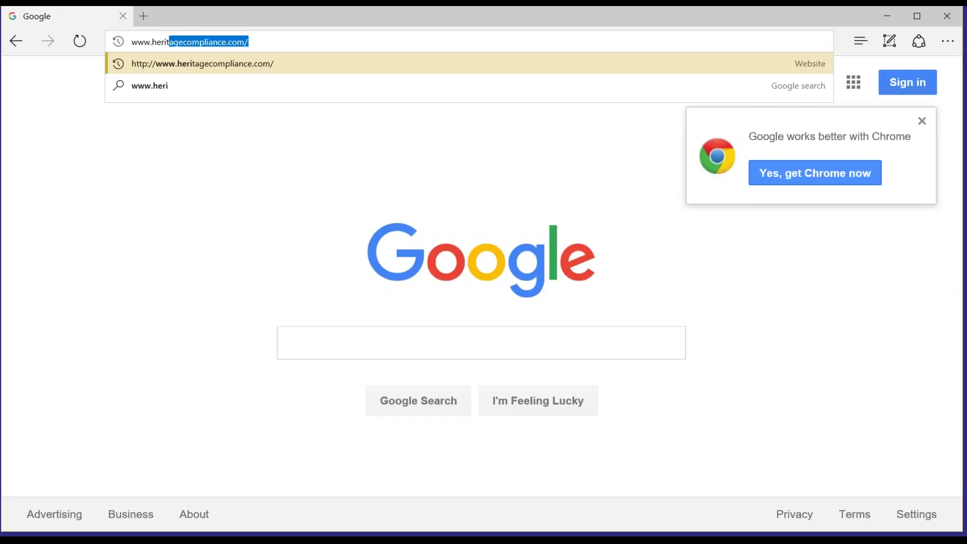
{"action": "key", "text": "Return"}
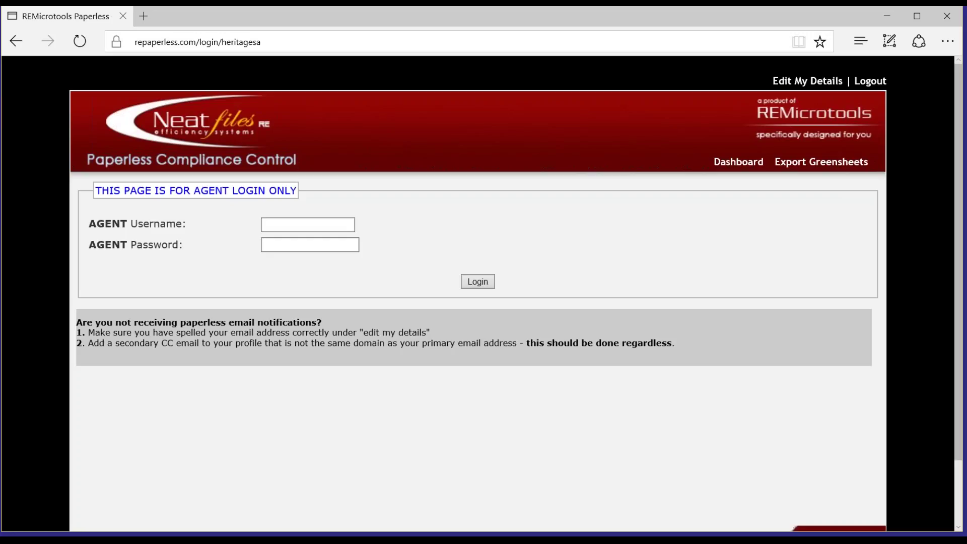
Step: Sign in with the agent's username and password, then scroll down the dashboard's status sections
{"action": "left_click", "coordinate": [308, 224]}
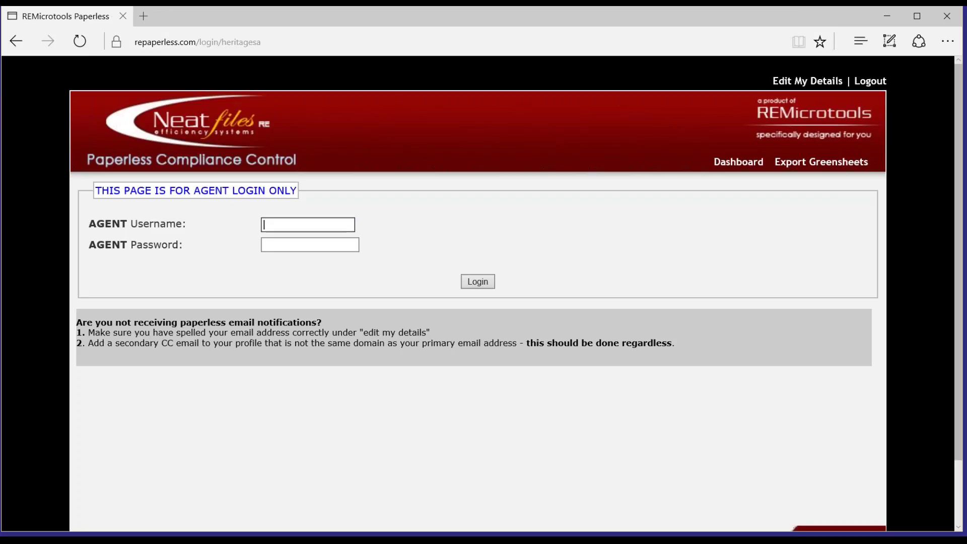
{"action": "key", "text": "Tab"}
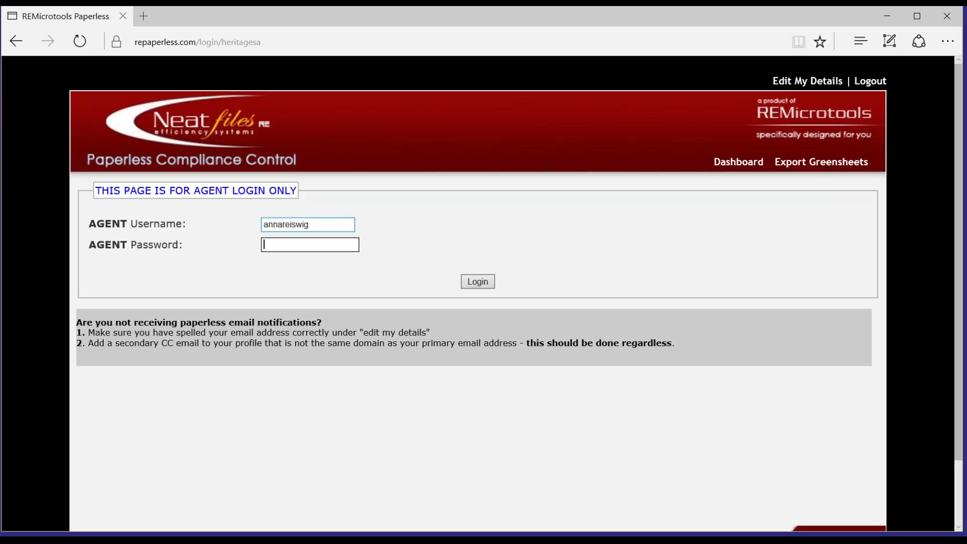
{"action": "type", "text": "•••••••••"}
{"action": "key", "text": "Return"}
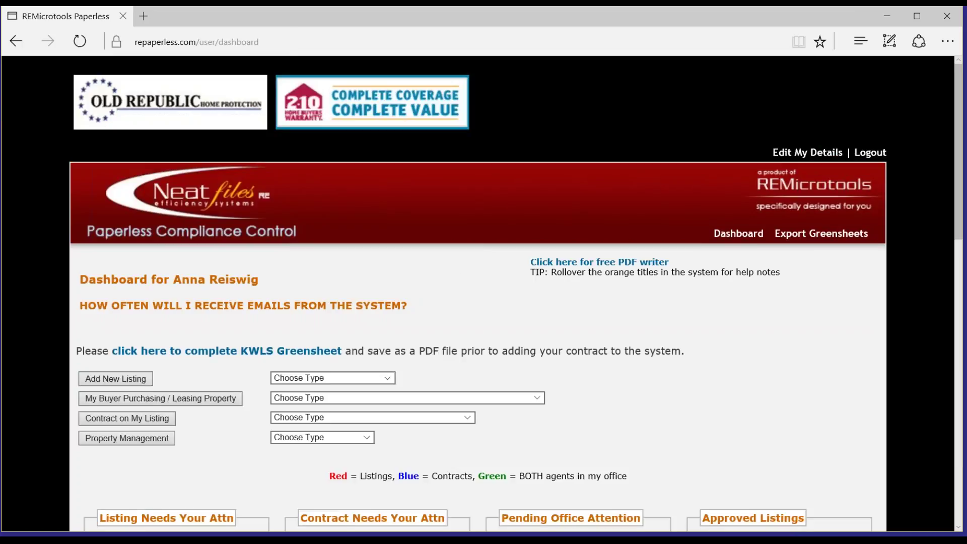
{"action": "scroll", "coordinate": [953, 276], "scroll_direction": "down", "scroll_amount": 2}
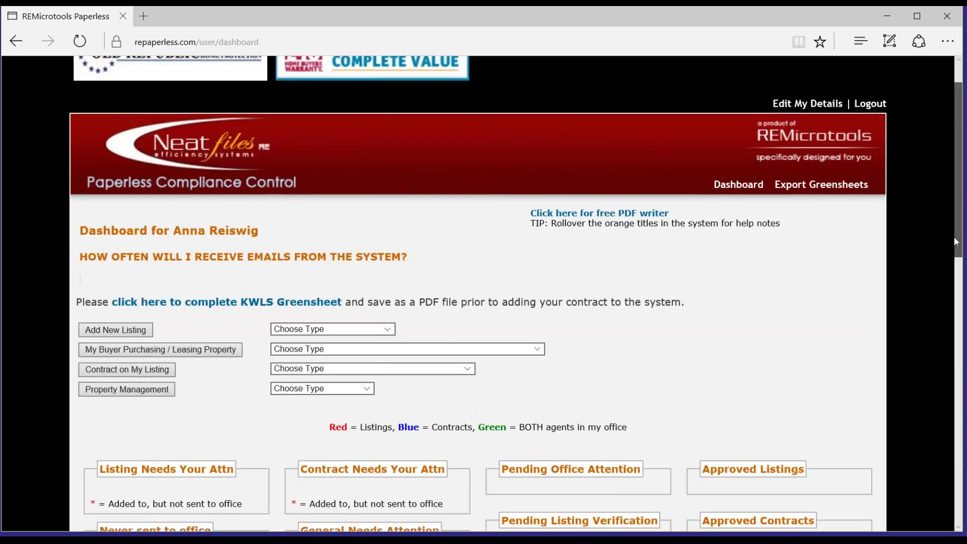
{"action": "scroll", "coordinate": [953, 276], "scroll_direction": "down", "scroll_amount": 3}
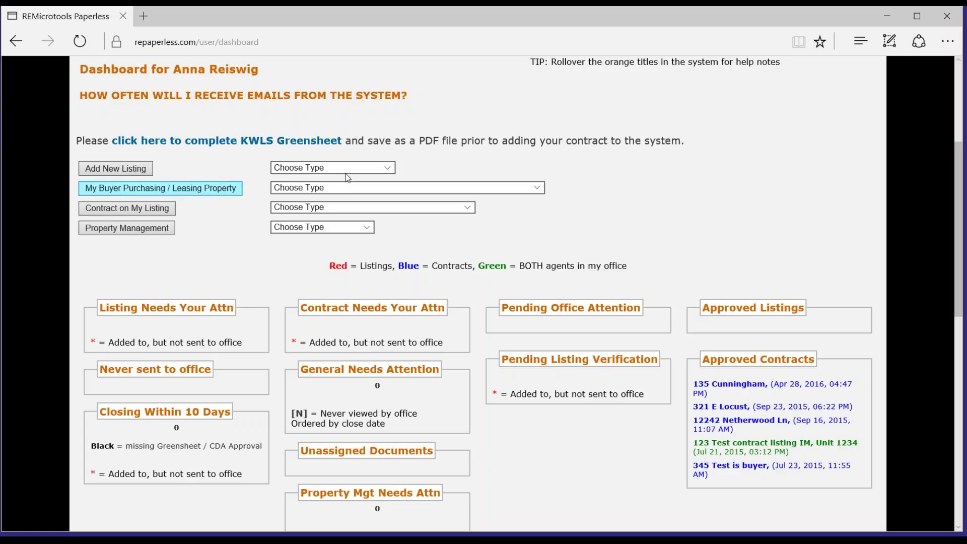
Step: Start a 'My Buyer Purchasing, NOT My Listing or Office Listing' transaction and scroll the blank form
{"action": "left_click", "coordinate": [537, 189]}
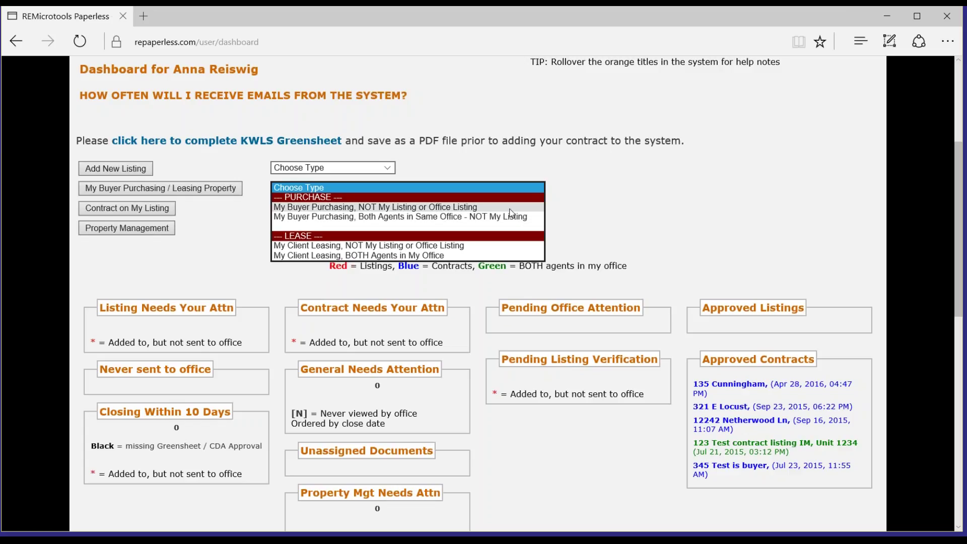
{"action": "left_click", "coordinate": [510, 207]}
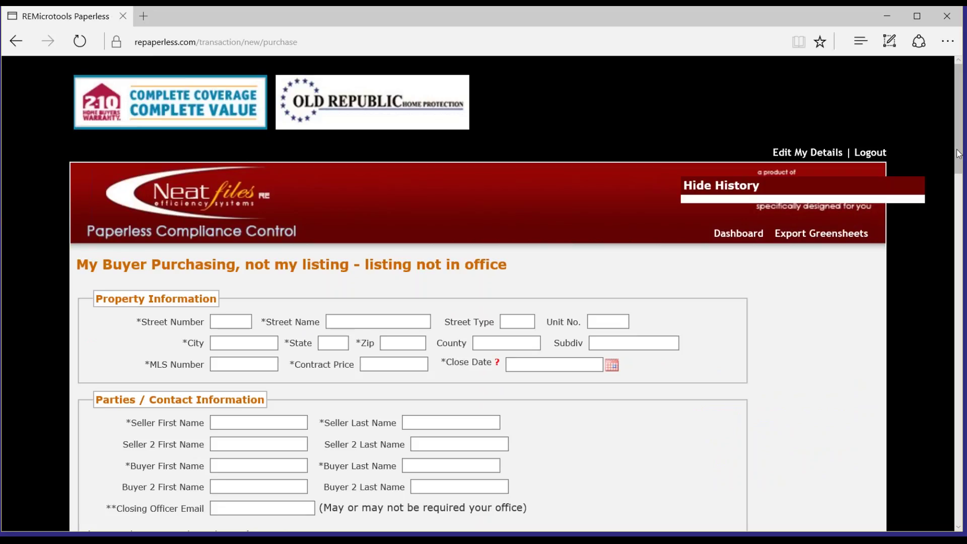
{"action": "scroll", "coordinate": [957, 173], "scroll_direction": "down", "scroll_amount": 1}
{"action": "scroll", "coordinate": [958, 172], "scroll_direction": "down", "scroll_amount": 3}
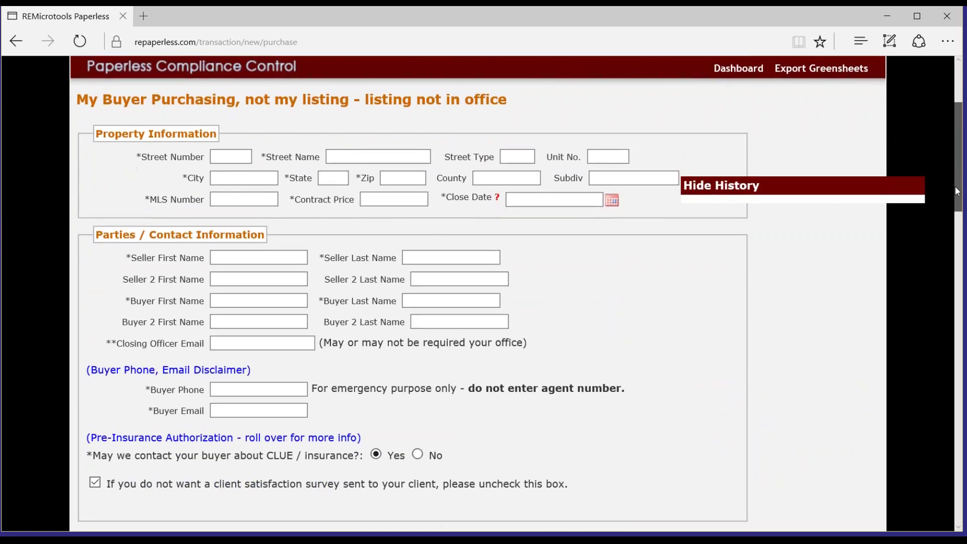
{"action": "scroll", "coordinate": [957, 192], "scroll_direction": "down", "scroll_amount": 1}
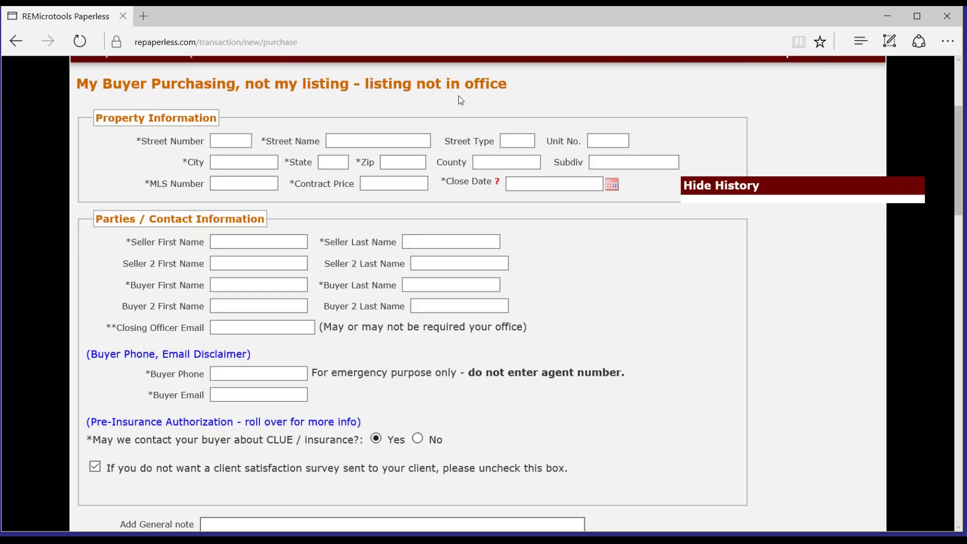
Step: Enter the property address 123 Sesame Street, Elmo Heights, TX 78209
{"action": "left_click", "coordinate": [230, 140]}
{"action": "left_click", "coordinate": [230, 140]}
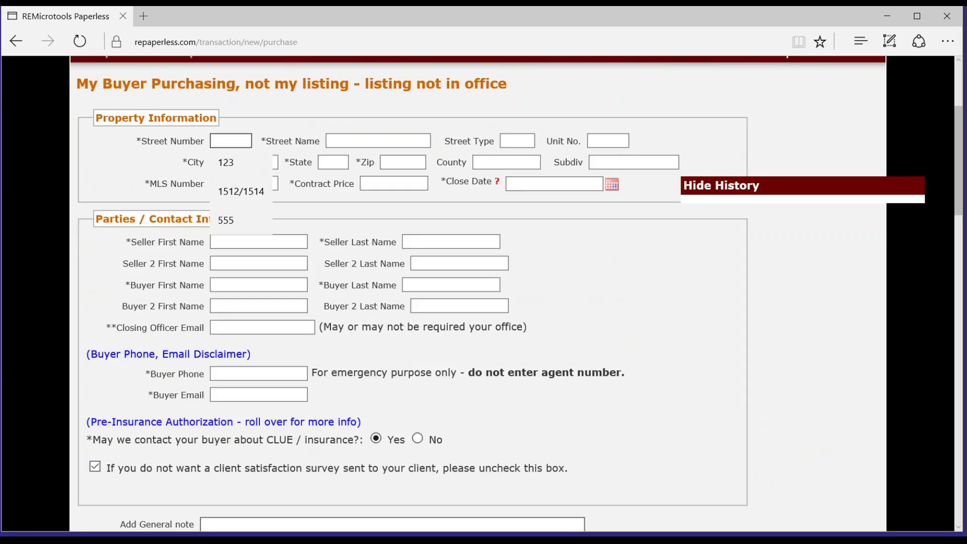
{"action": "type", "text": "123"}
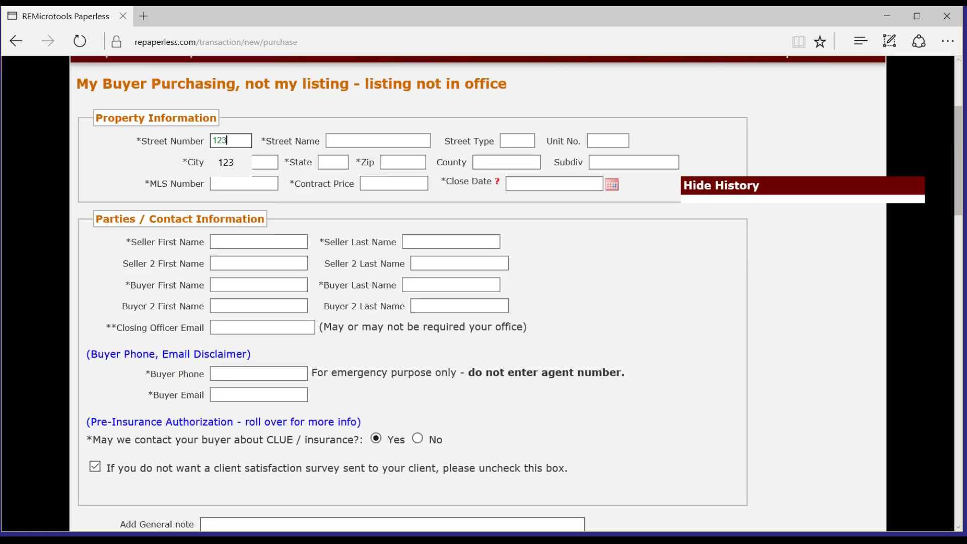
{"action": "key", "text": "Tab"}
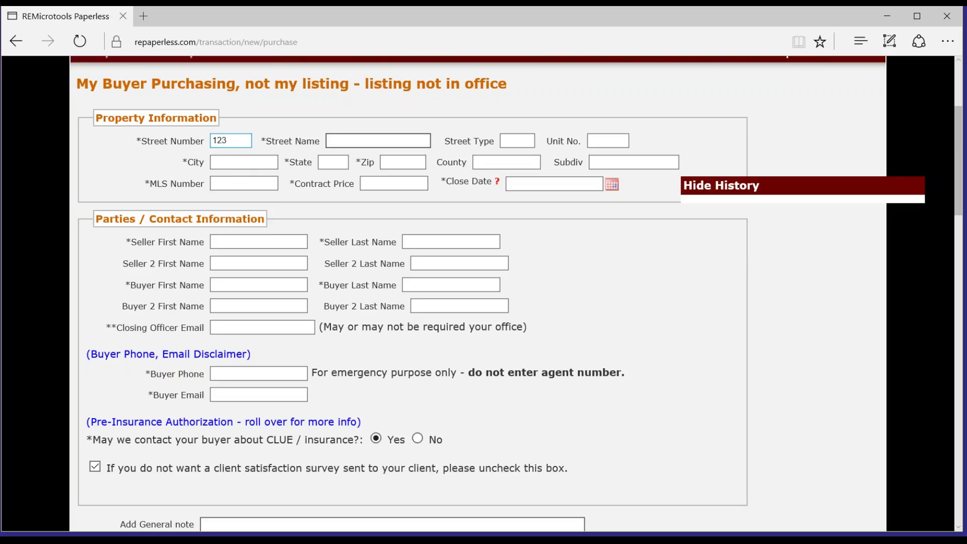
{"action": "type", "text": "Sesame S"}
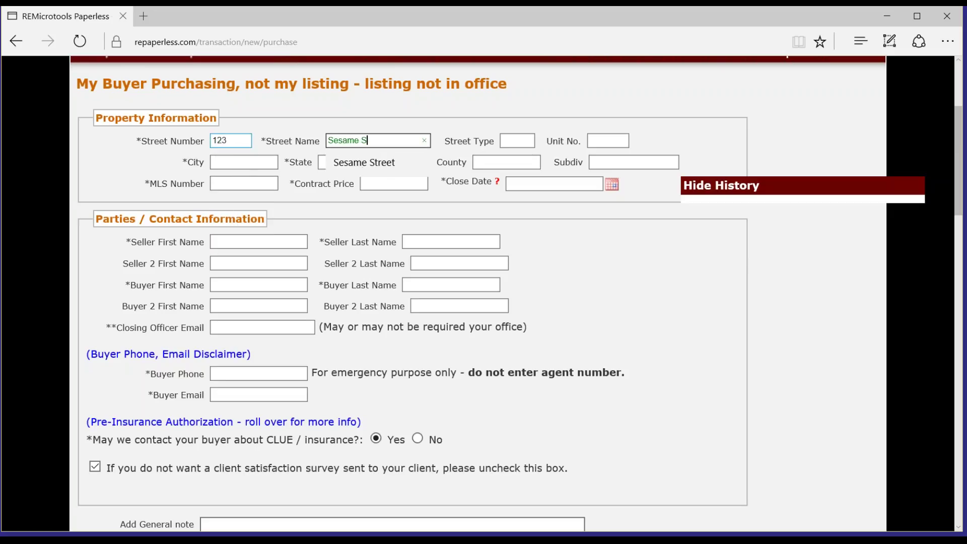
{"action": "type", "text": "treet"}
{"action": "key", "text": "Tab"}
{"action": "key", "text": "Tab"}
{"action": "key", "text": "Tab"}
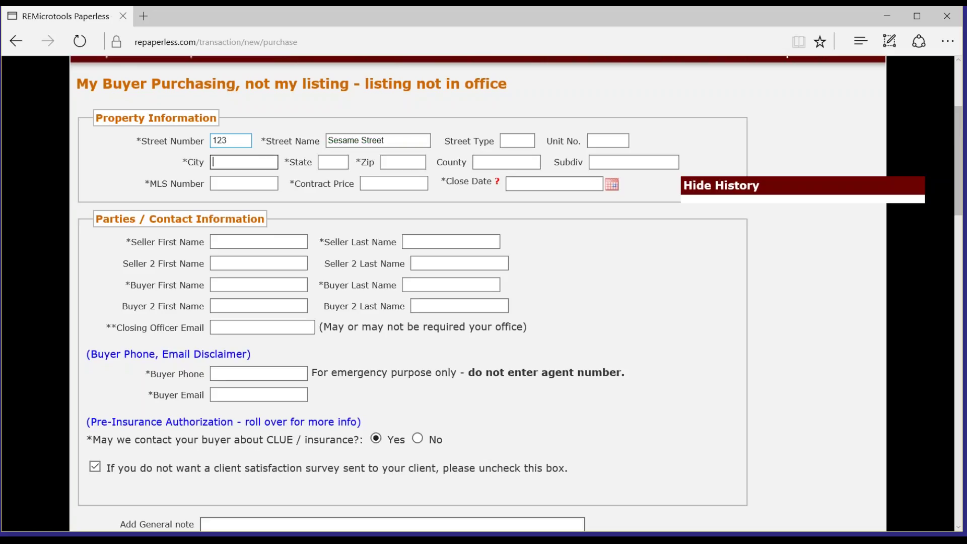
{"action": "type", "text": "Elmo Heights"}
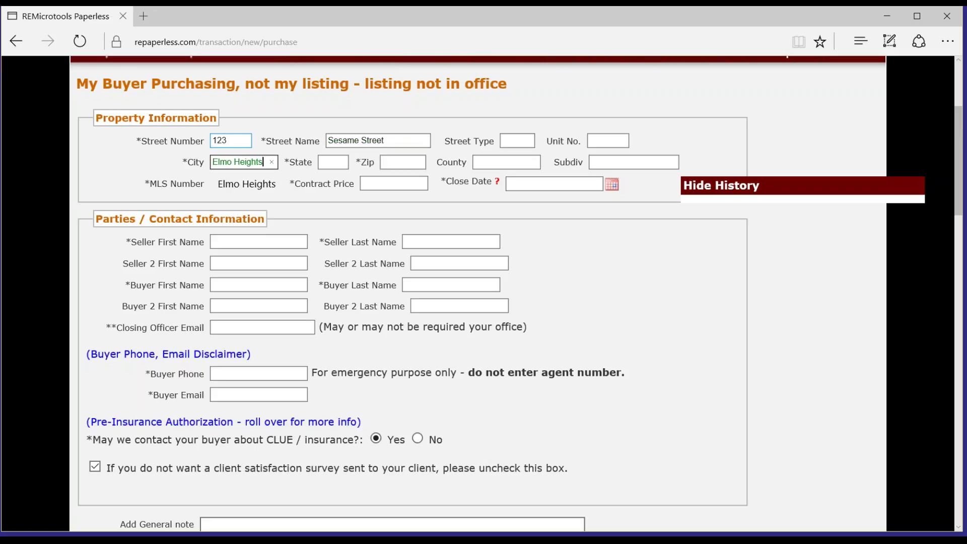
{"action": "key", "text": "Tab"}
{"action": "type", "text": "TX"}
{"action": "key", "text": "Tab"}
{"action": "type", "text": "78209"}
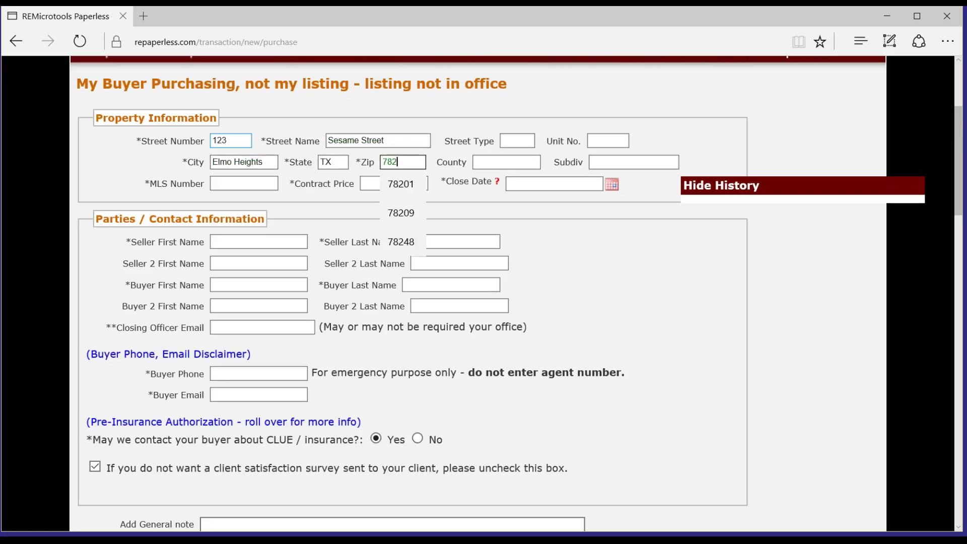
{"action": "key", "text": "Tab"}
{"action": "key", "text": "Tab"}
Step: Set MLS number non-mls, contract price 595000 and close date May 31, 2016
{"action": "left_click", "coordinate": [244, 183]}
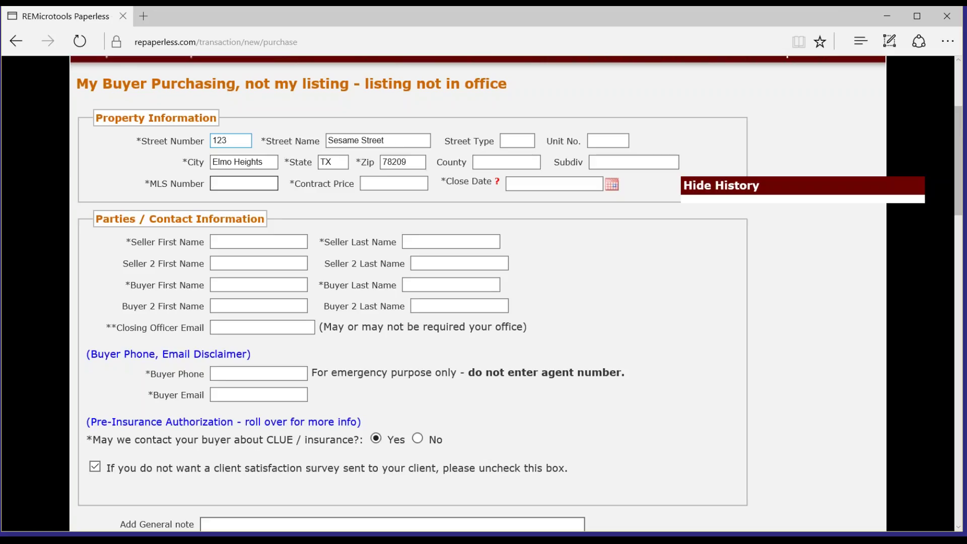
{"action": "type", "text": "non-"}
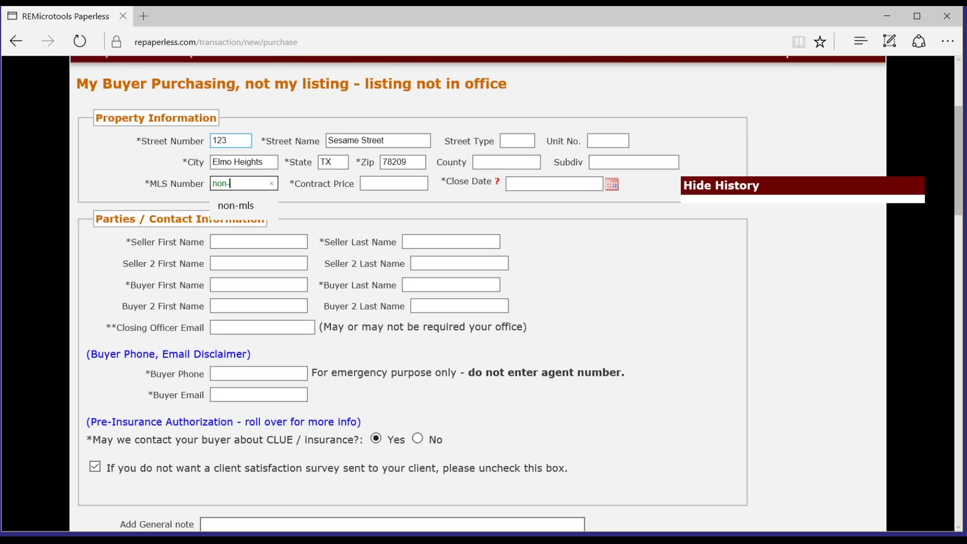
{"action": "type", "text": "mls"}
{"action": "key", "text": "Tab"}
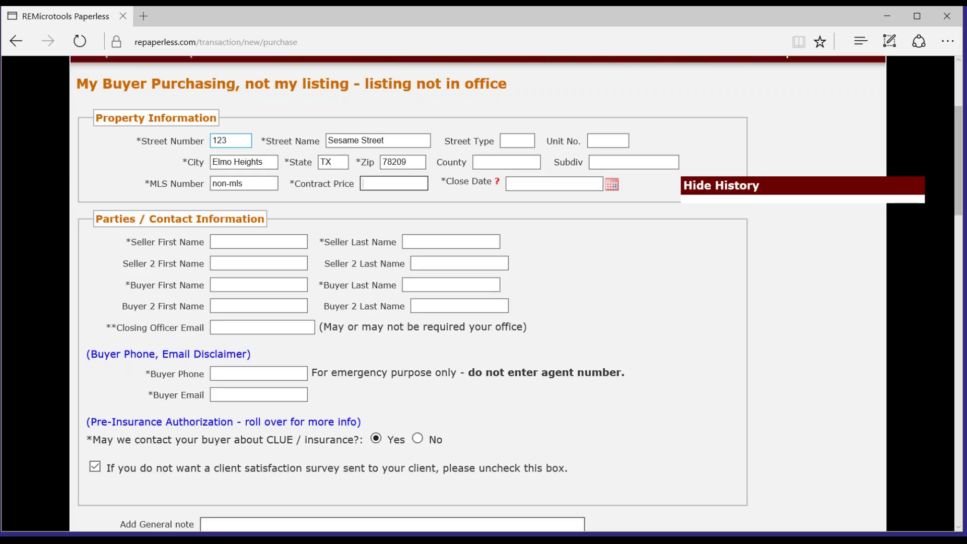
{"action": "type", "text": "595000"}
{"action": "key", "text": "Tab"}
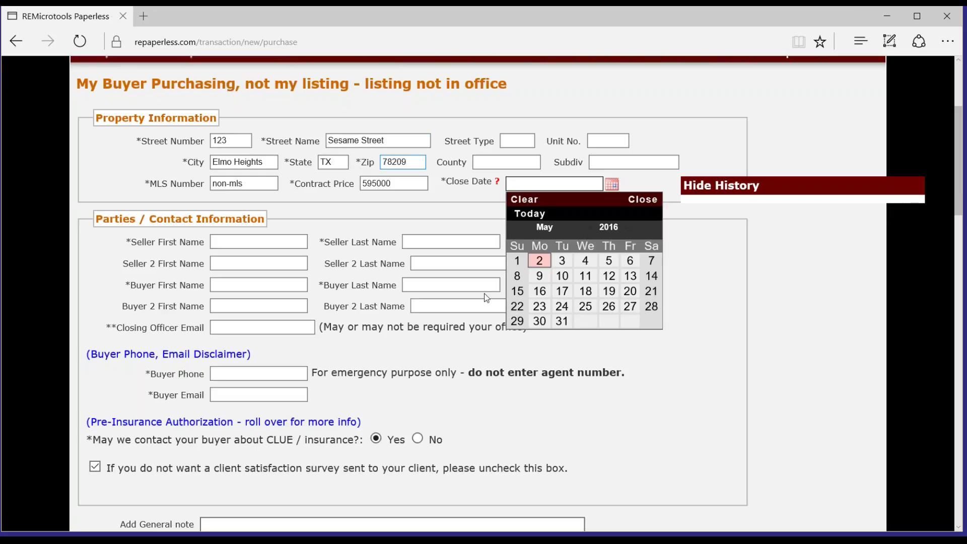
{"action": "left_click", "coordinate": [562, 321]}
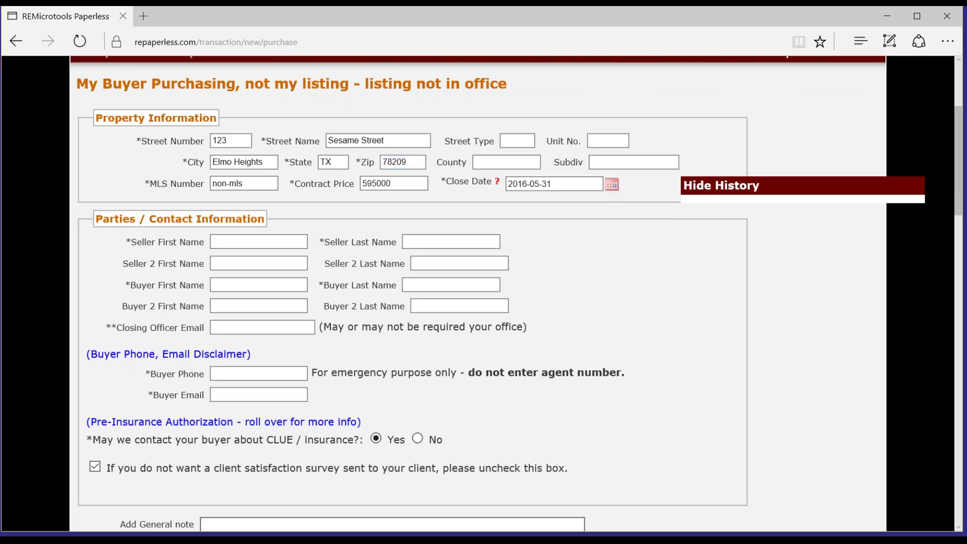
Step: Fill in the seller's and buyer's first and last names, mostly from the field suggestions
{"action": "left_click", "coordinate": [245, 243]}
{"action": "key", "text": "Down"}
{"action": "key", "text": "Return"}
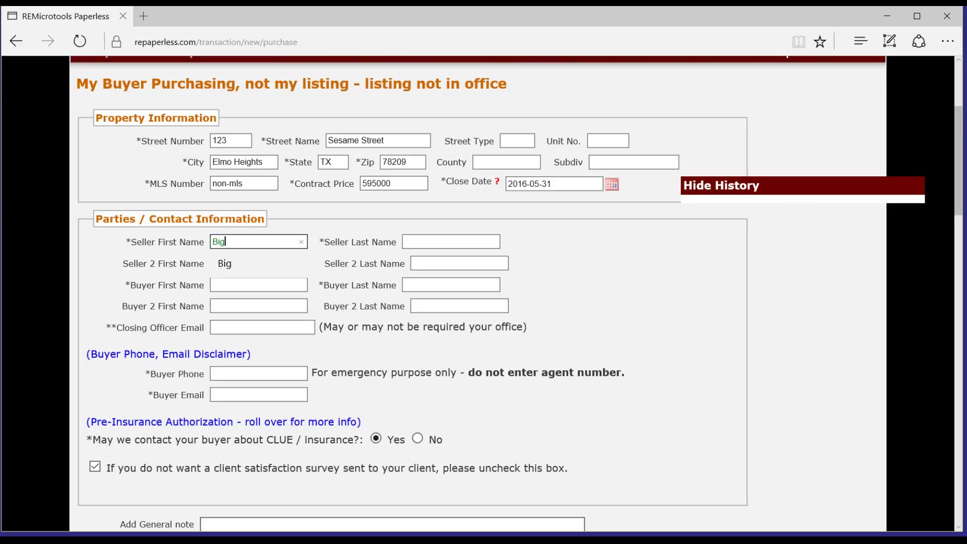
{"action": "key", "text": "Tab"}
{"action": "key", "text": "Down"}
{"action": "key", "text": "Return"}
{"action": "key", "text": "Tab"}
{"action": "key", "text": "Tab"}
{"action": "key", "text": "Tab"}
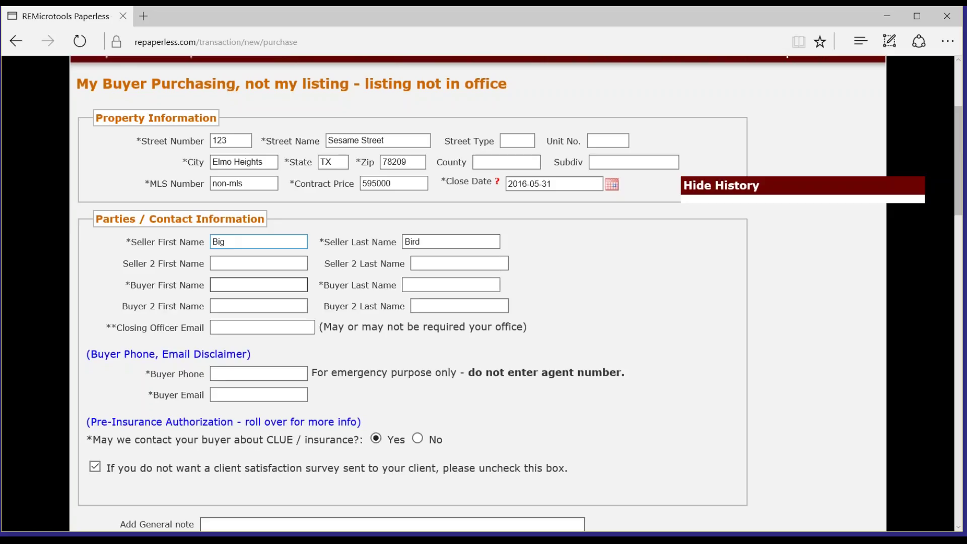
{"action": "type", "text": "b"}
{"action": "key", "text": "Down"}
{"action": "key", "text": "BackSpace"}
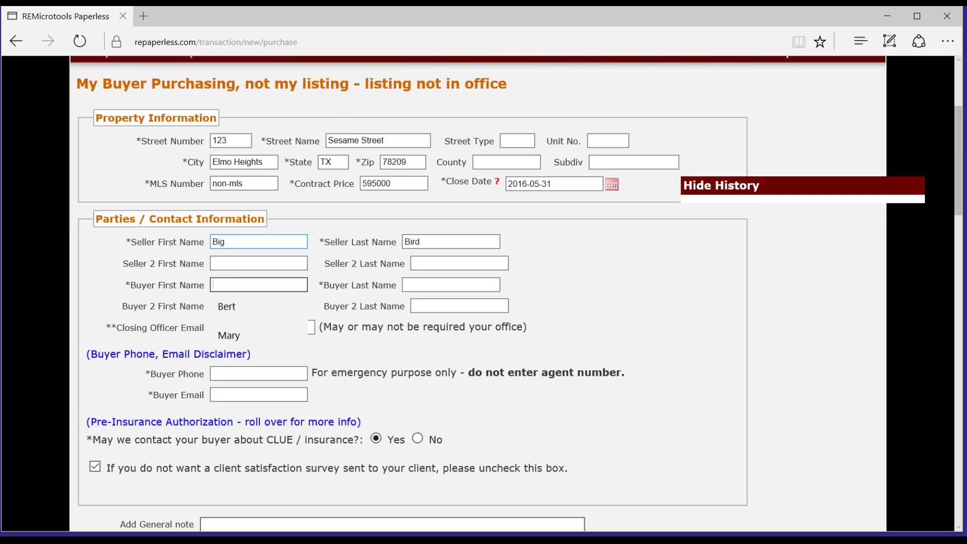
{"action": "key", "text": "Down"}
{"action": "key", "text": "Return"}
{"action": "key", "text": "Tab"}
{"action": "type", "text": "Erni"}
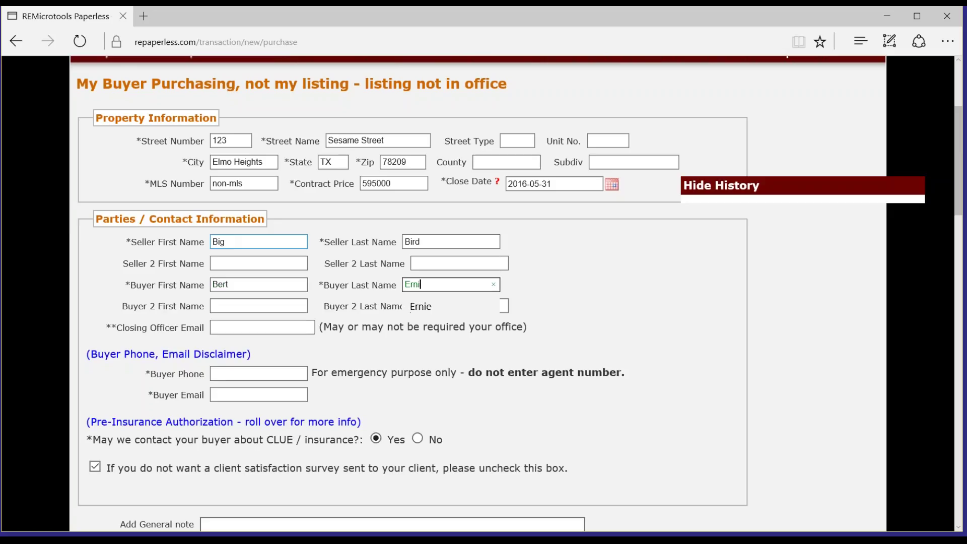
{"action": "key", "text": "Down"}
{"action": "key", "text": "Return"}
{"action": "key", "text": "Tab"}
{"action": "key", "text": "Tab"}
{"action": "key", "text": "Tab"}
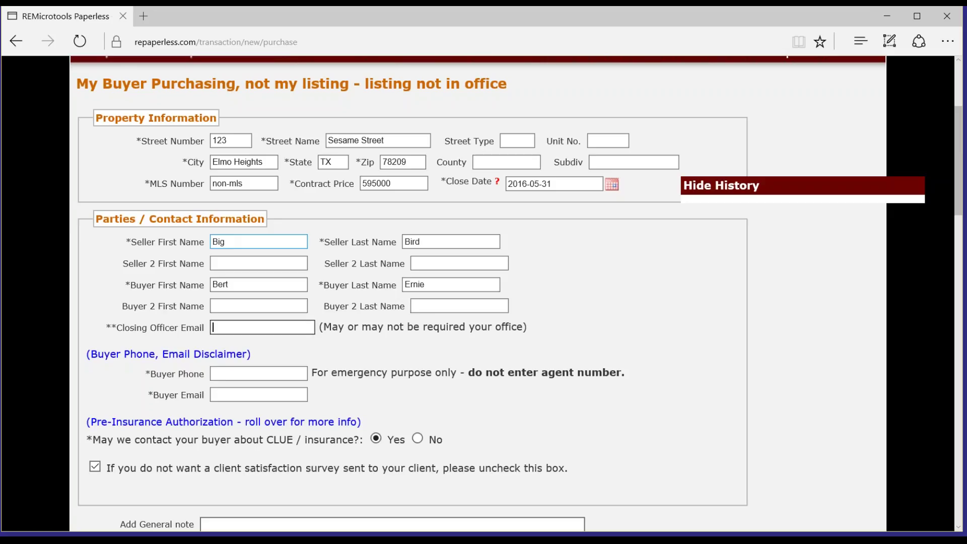
Step: Enter the closing officer's email, the buyer's phone number and the buyer's email address
{"action": "type", "text": "na"}
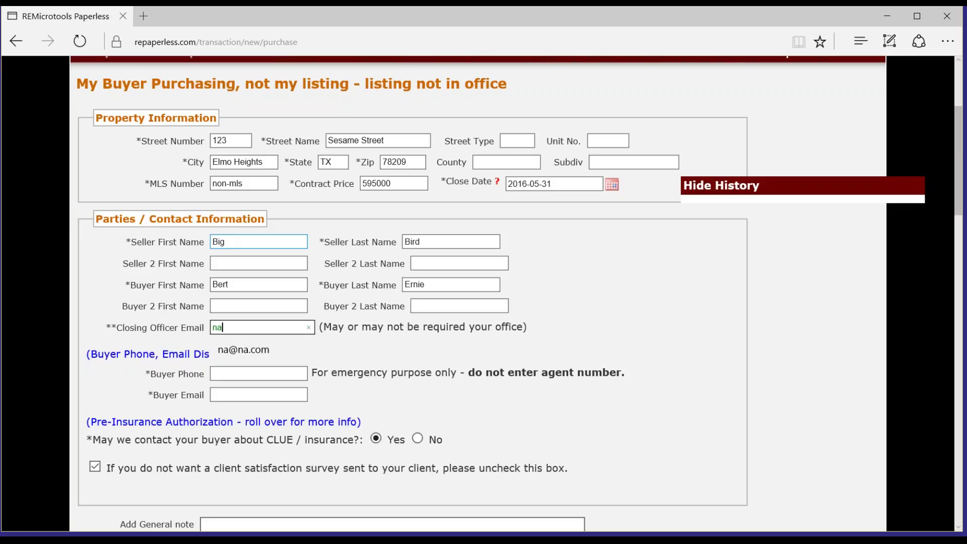
{"action": "type", "text": "@na.com"}
{"action": "left_click", "coordinate": [258, 374]}
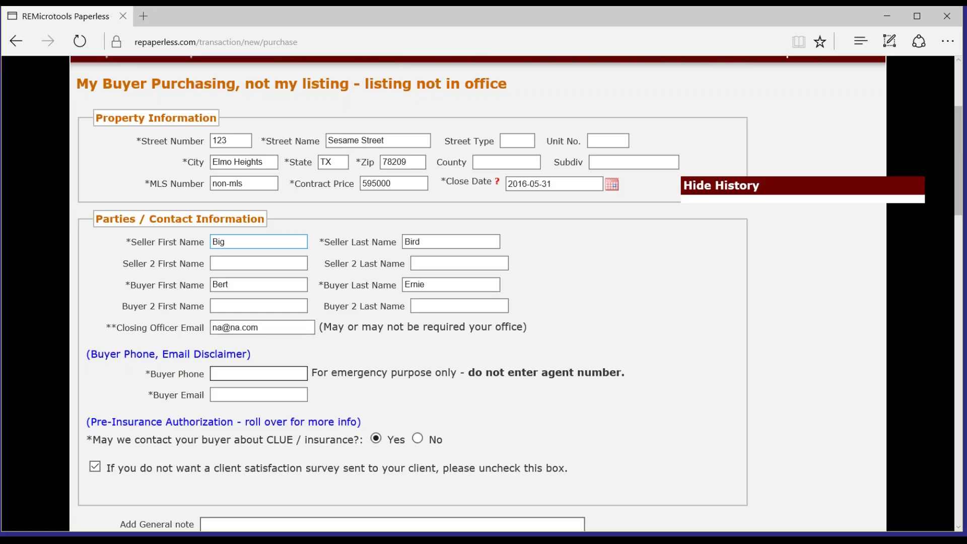
{"action": "type", "text": "21055"}
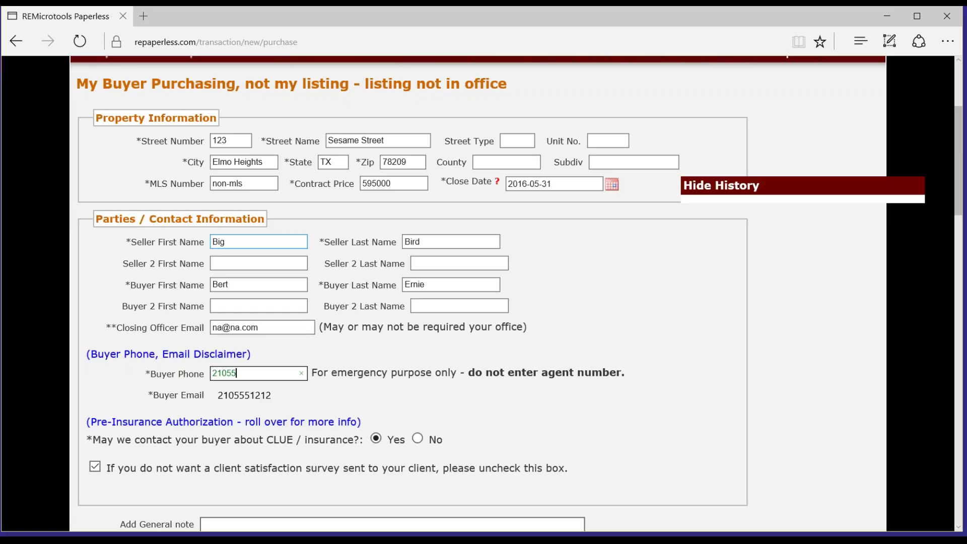
{"action": "type", "text": "51212"}
{"action": "key", "text": "Tab"}
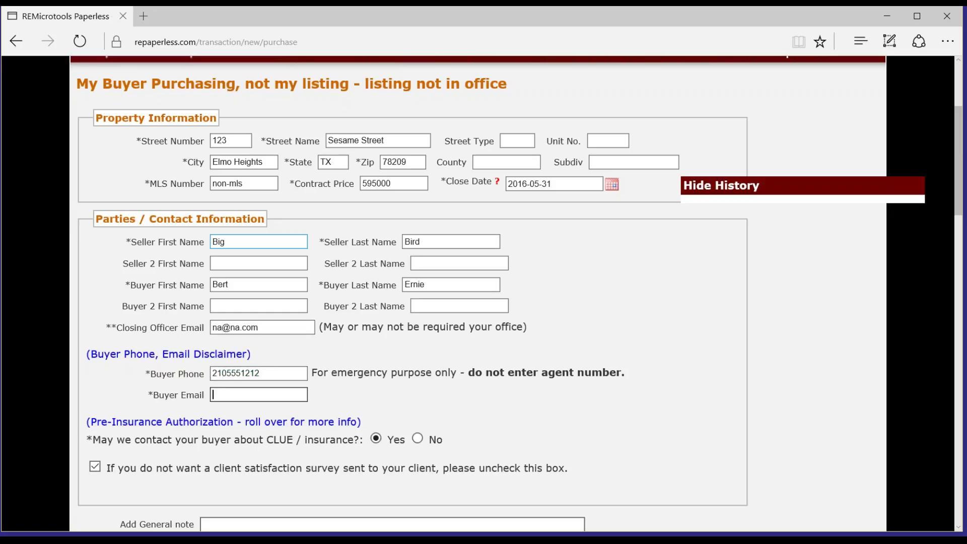
{"action": "type", "text": "bert@na.com"}
{"action": "key", "text": "Tab"}
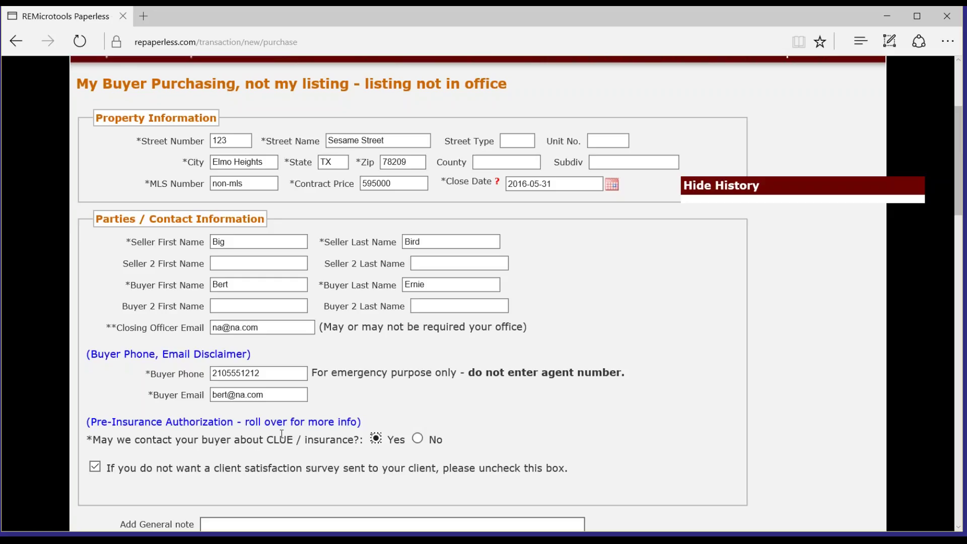
{"action": "mouse_move", "coordinate": [283, 437]}
{"action": "left_click", "coordinate": [420, 441]}
{"action": "left_click", "coordinate": [377, 440]}
{"action": "key", "text": "Right"}
{"action": "key", "text": "Left"}
{"action": "scroll", "coordinate": [407, 473], "scroll_direction": "down", "scroll_amount": 4}
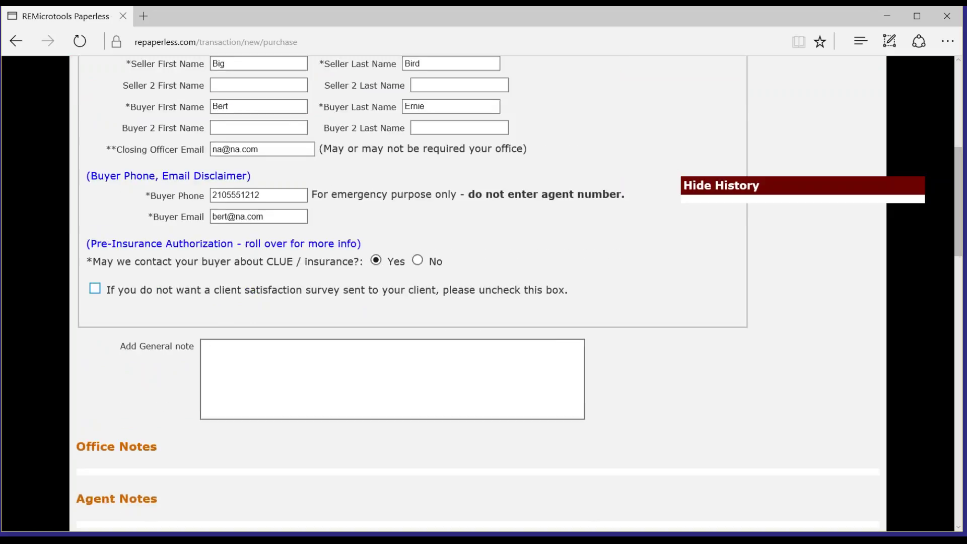
{"action": "left_click", "coordinate": [95, 289]}
{"action": "scroll", "coordinate": [135, 366], "scroll_direction": "down", "scroll_amount": 1}
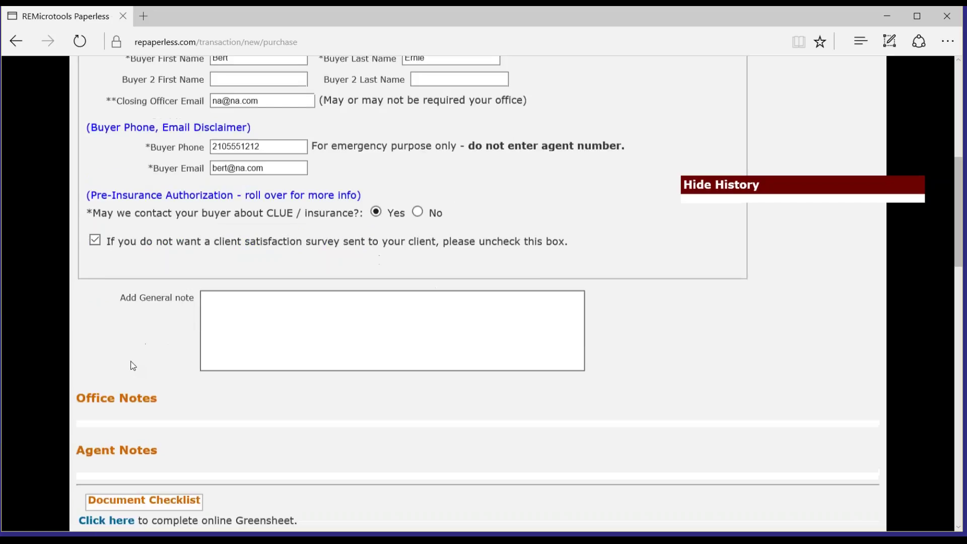
{"action": "scroll", "coordinate": [133, 366], "scroll_direction": "down", "scroll_amount": 1}
{"action": "left_click", "coordinate": [227, 246]}
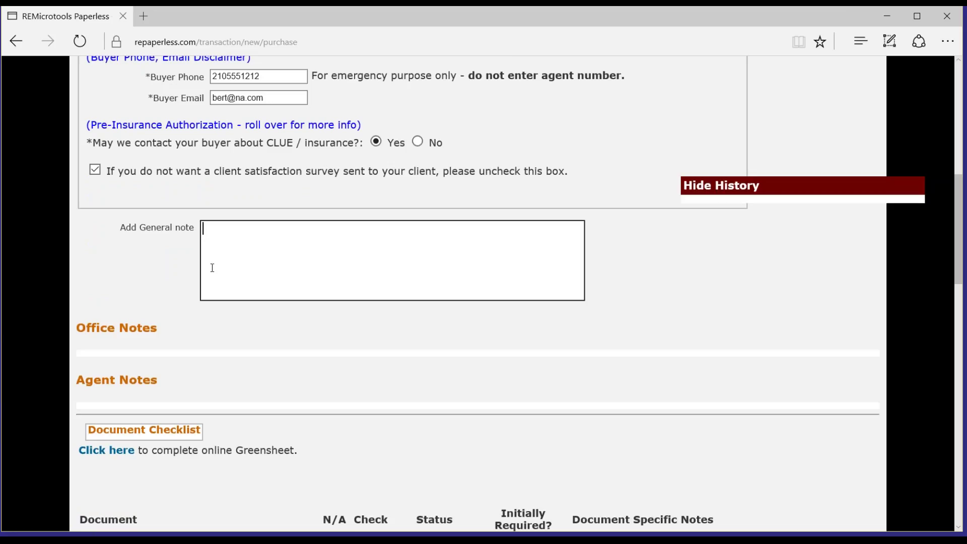
{"action": "left_click", "coordinate": [240, 348]}
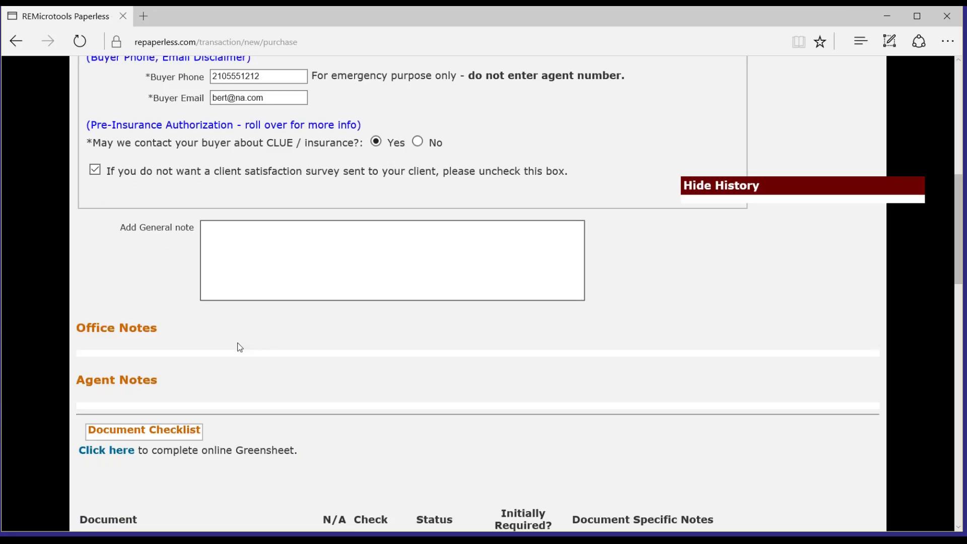
{"action": "scroll", "coordinate": [240, 348], "scroll_direction": "down", "scroll_amount": 1}
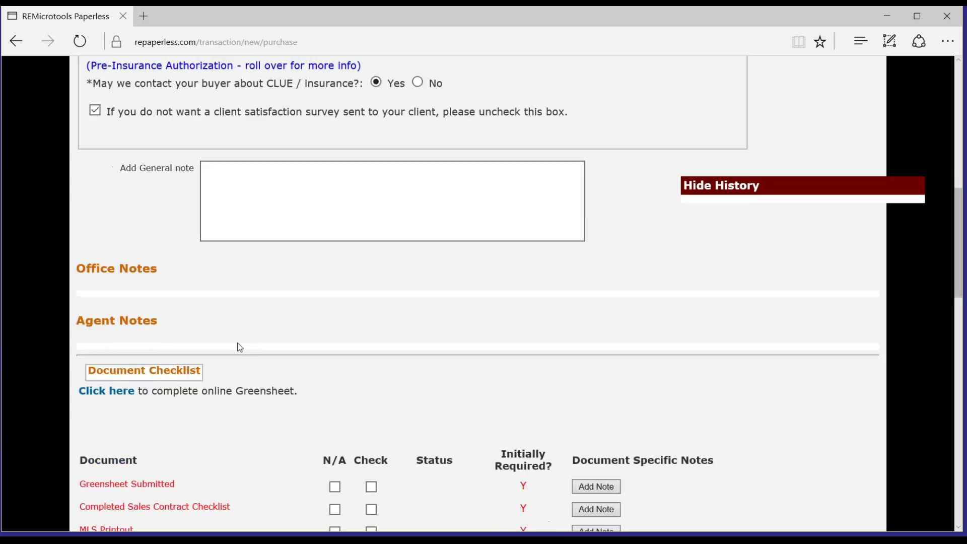
{"action": "scroll", "coordinate": [240, 348], "scroll_direction": "down", "scroll_amount": 2}
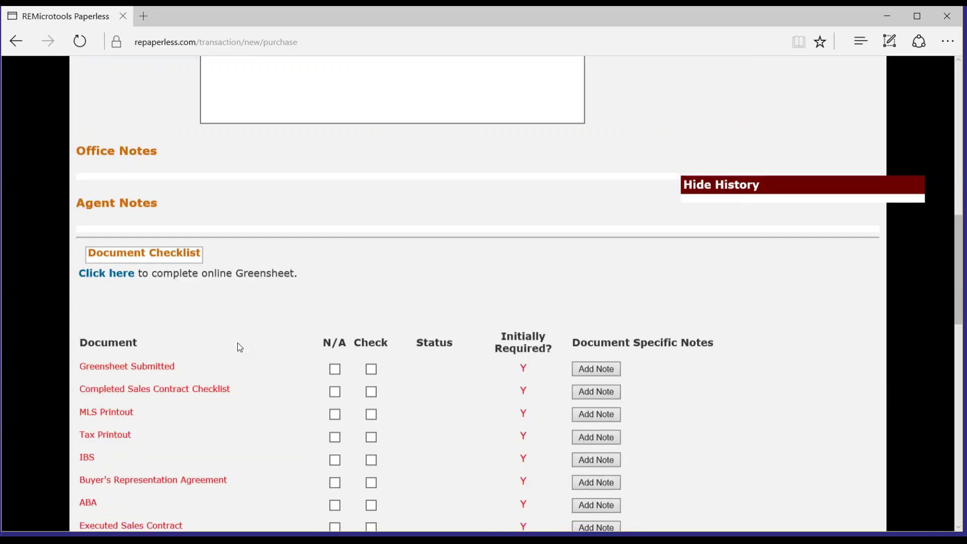
{"action": "scroll", "coordinate": [240, 348], "scroll_direction": "down", "scroll_amount": 1}
{"action": "scroll", "coordinate": [240, 348], "scroll_direction": "down", "scroll_amount": 3}
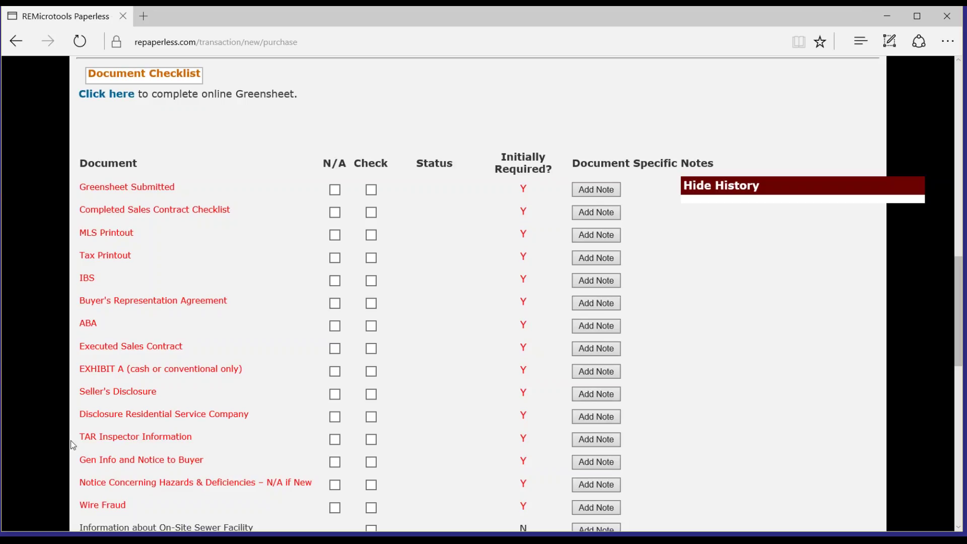
{"action": "scroll", "coordinate": [71, 440], "scroll_direction": "down", "scroll_amount": 3}
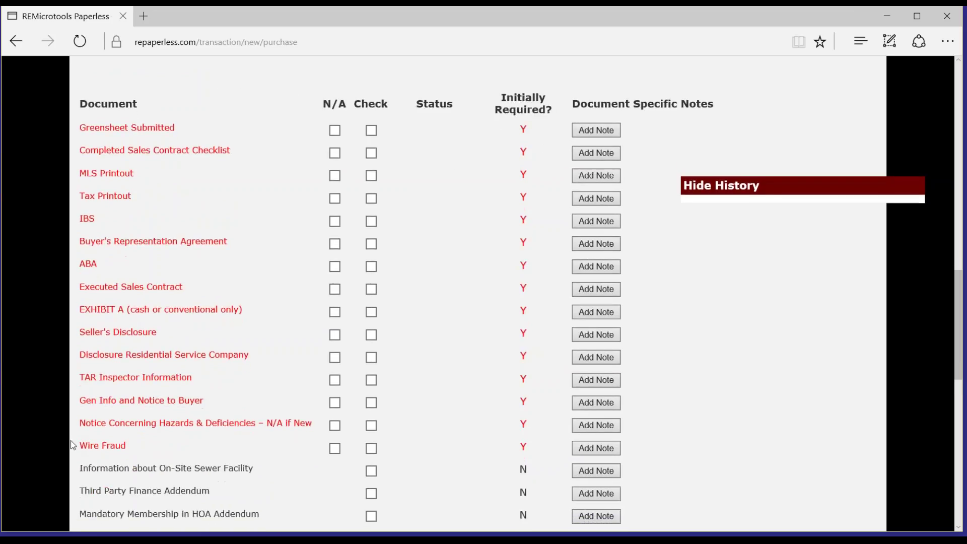
{"action": "scroll", "coordinate": [71, 441], "scroll_direction": "down", "scroll_amount": 4}
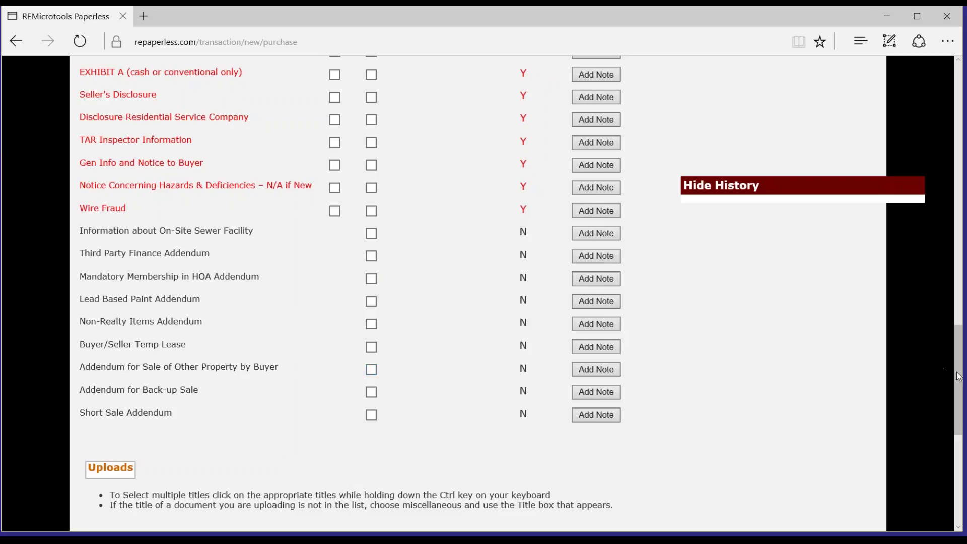
{"action": "left_click_drag", "start_coordinate": [958, 377], "coordinate": [957, 327]}
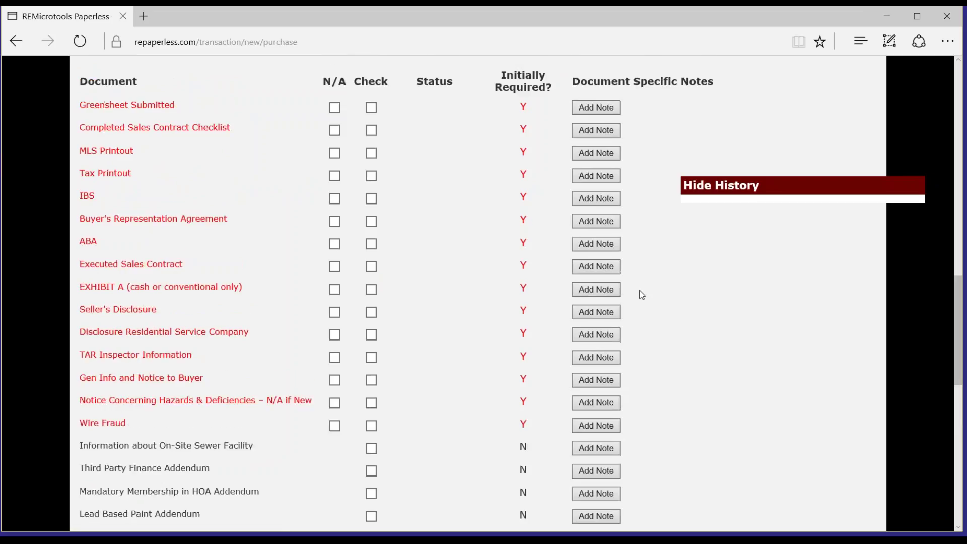
Step: Check Greensheet Submitted and Completed Sales Contract Checklist; mark MLS Printout N/A with note non-mls
{"action": "left_click", "coordinate": [371, 109]}
{"action": "left_click", "coordinate": [371, 131]}
{"action": "left_click", "coordinate": [336, 153]}
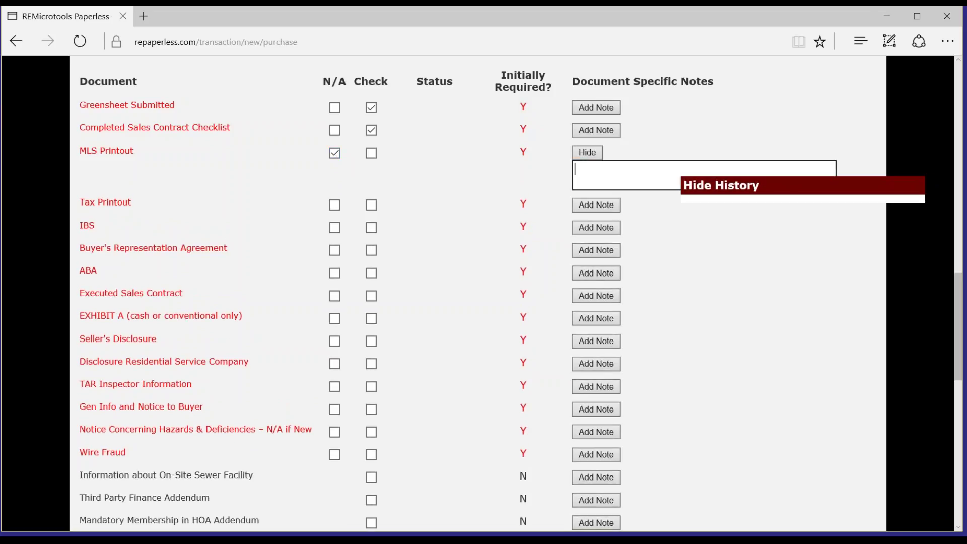
{"action": "type", "text": "non-mls"}
Step: Check Tax Printout, IBS, TAR Inspector Information, Gen Info and Notice to Buyer, and Notice Concerning Hazards
{"action": "left_click", "coordinate": [373, 204]}
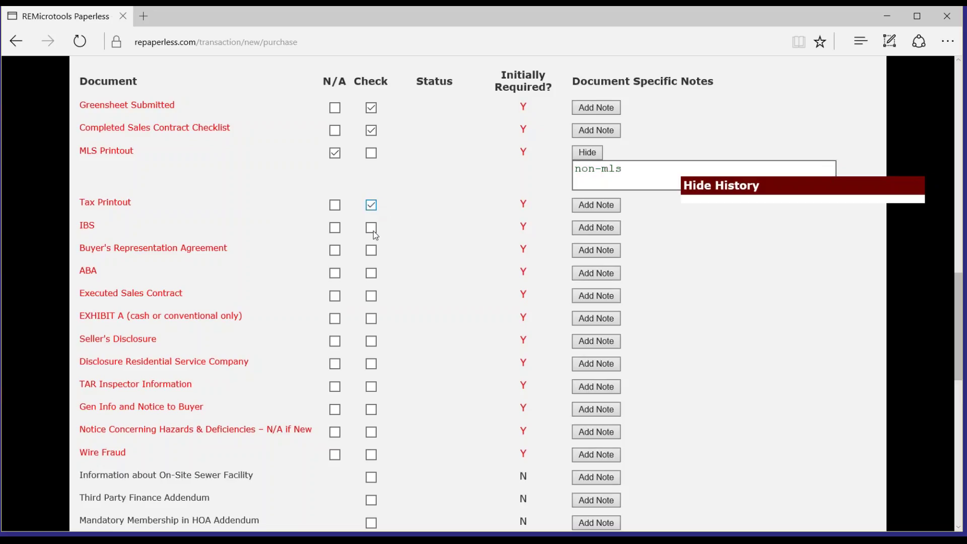
{"action": "left_click", "coordinate": [374, 229]}
{"action": "mouse_move", "coordinate": [89, 229]}
{"action": "left_click", "coordinate": [373, 386]}
{"action": "left_click", "coordinate": [373, 410]}
{"action": "left_click", "coordinate": [372, 433]}
Step: Check Mandatory Membership in HOA Addendum and scroll down toward the Uploads section
{"action": "scroll", "coordinate": [376, 453], "scroll_direction": "down", "scroll_amount": 5}
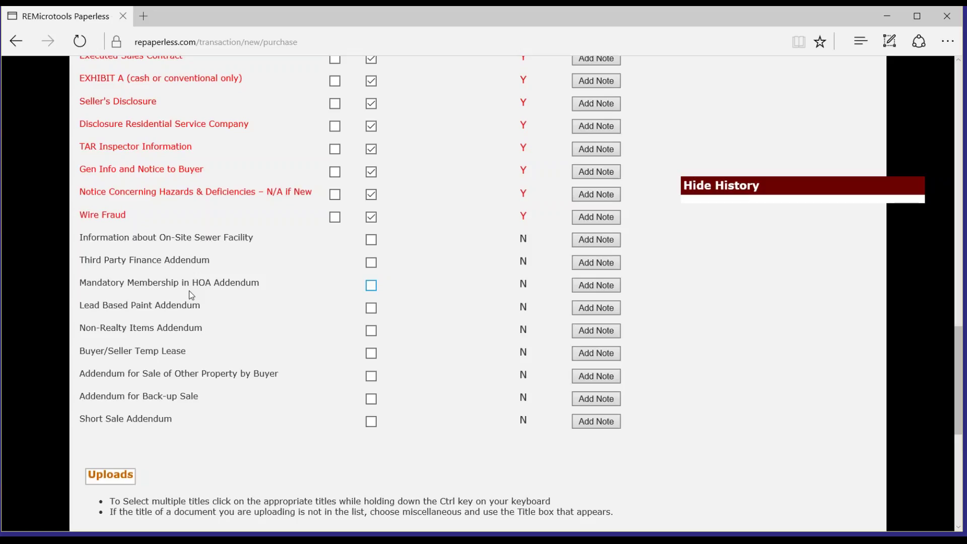
{"action": "left_click", "coordinate": [371, 285]}
{"action": "left_click_drag", "start_coordinate": [957, 395], "coordinate": [958, 445]}
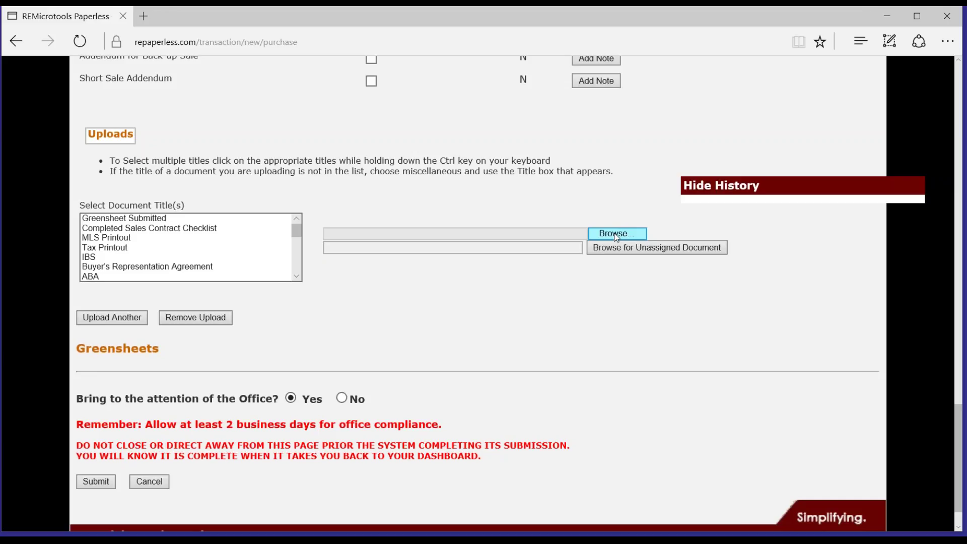
Step: Attach the '123 Sesame Street - Contract' file from OneDrive Documents to the upload field
{"action": "left_click", "coordinate": [616, 234]}
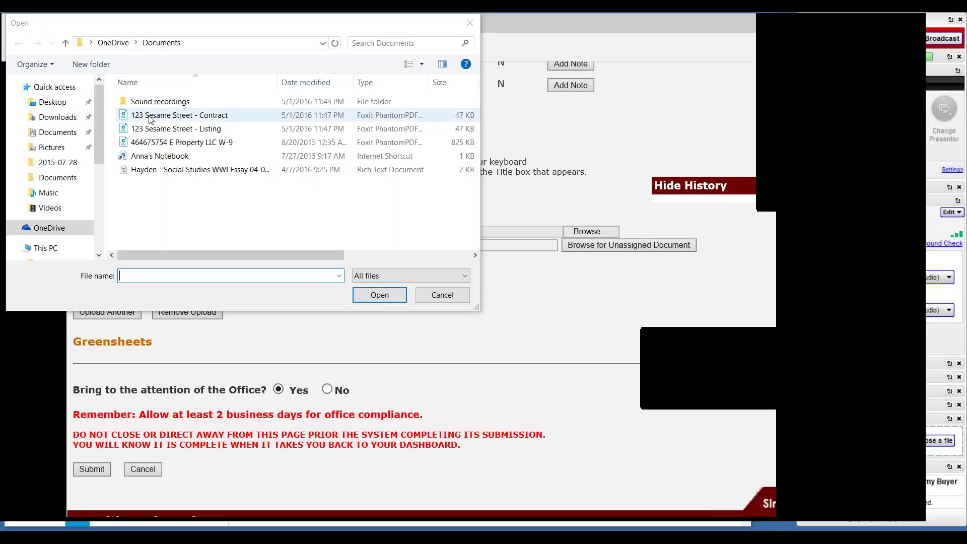
{"action": "left_click", "coordinate": [429, 296]}
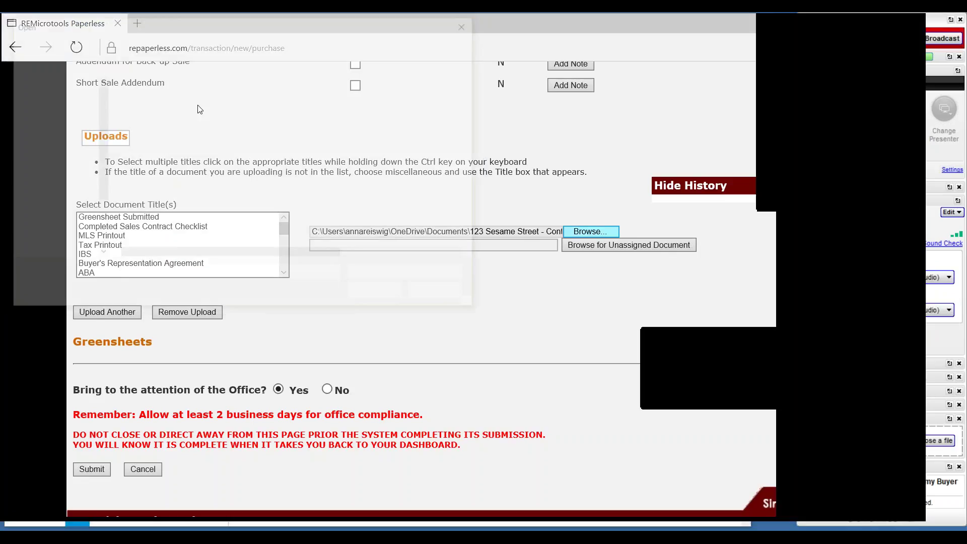
{"action": "left_click", "coordinate": [179, 115]}
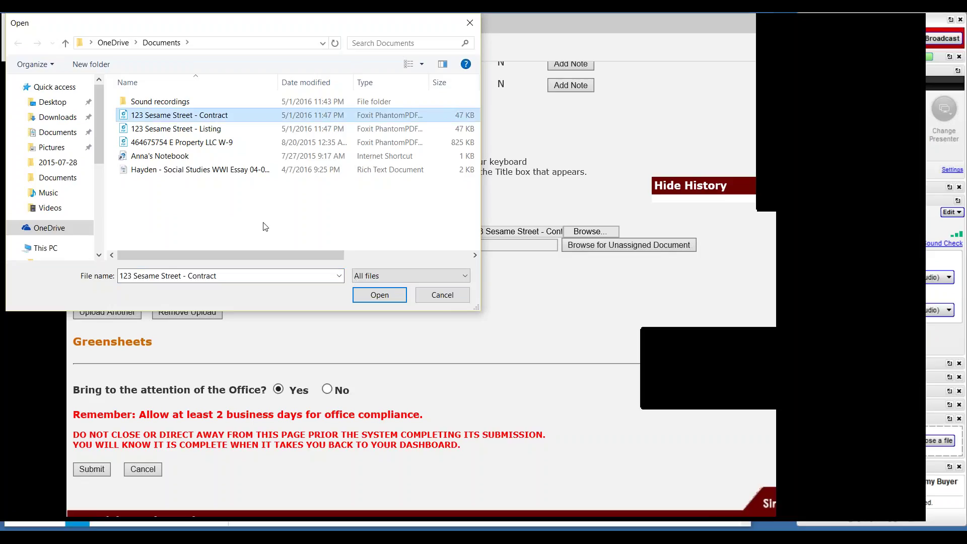
{"action": "key", "text": "Return"}
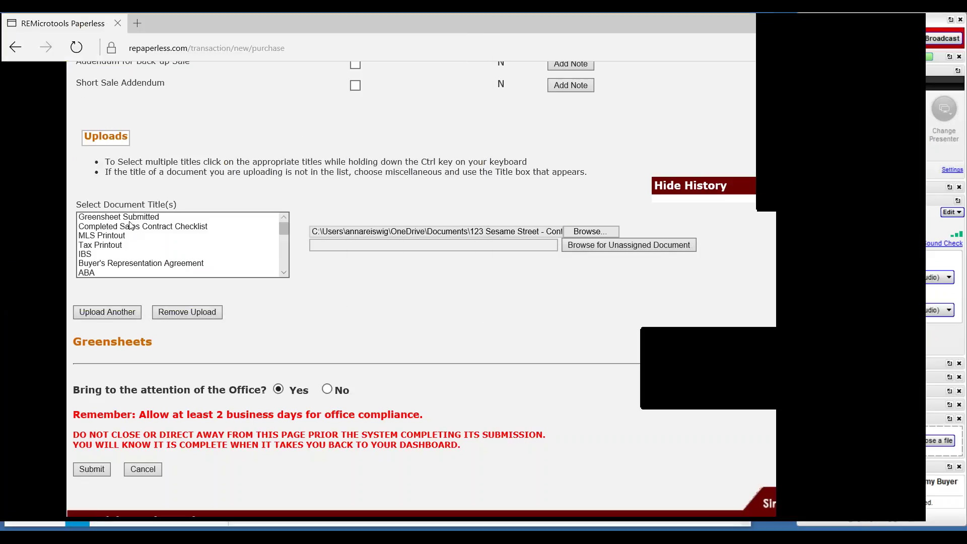
{"action": "left_click", "coordinate": [129, 221]}
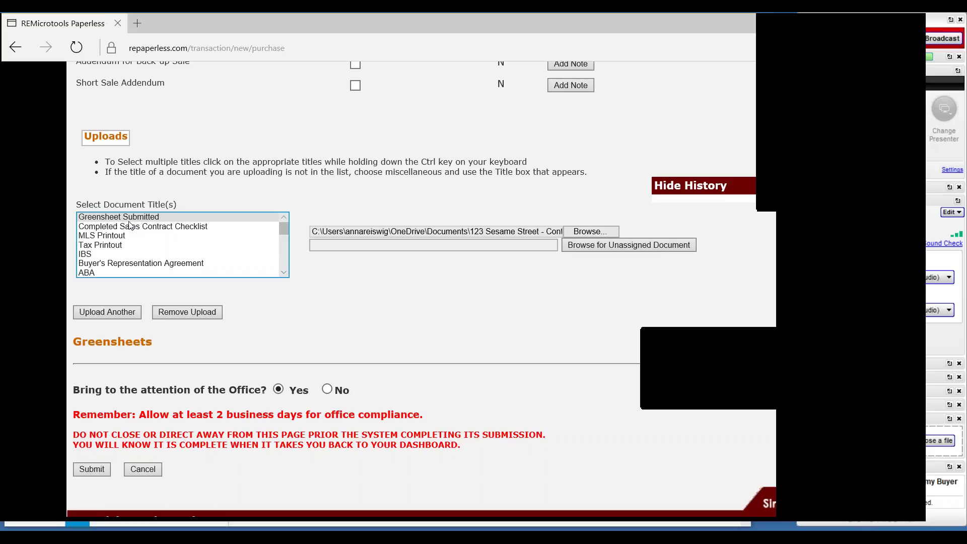
Step: Try titles in the upper Select Document Title(s) list, settling on ABA and dropping MLS Printout
{"action": "left_click", "coordinate": [128, 227]}
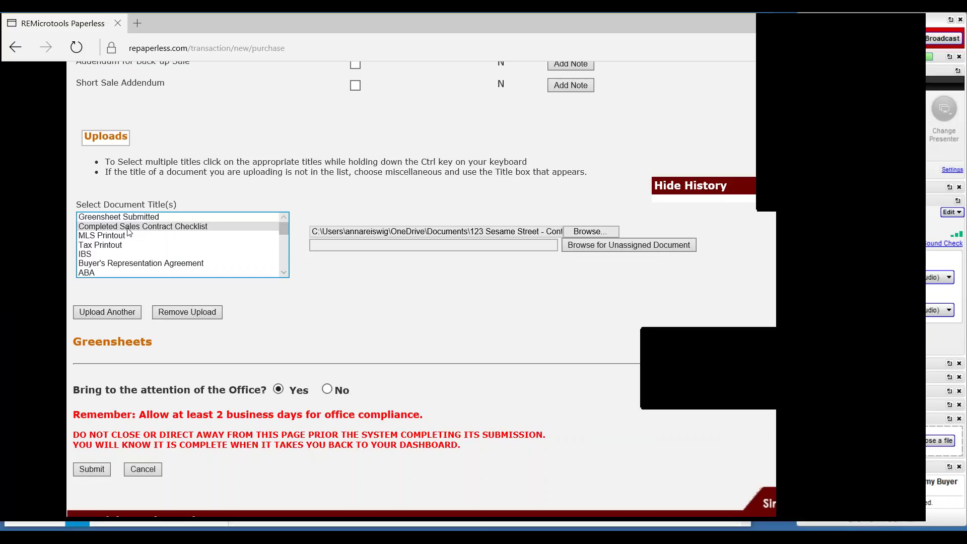
{"action": "left_click", "coordinate": [127, 229]}
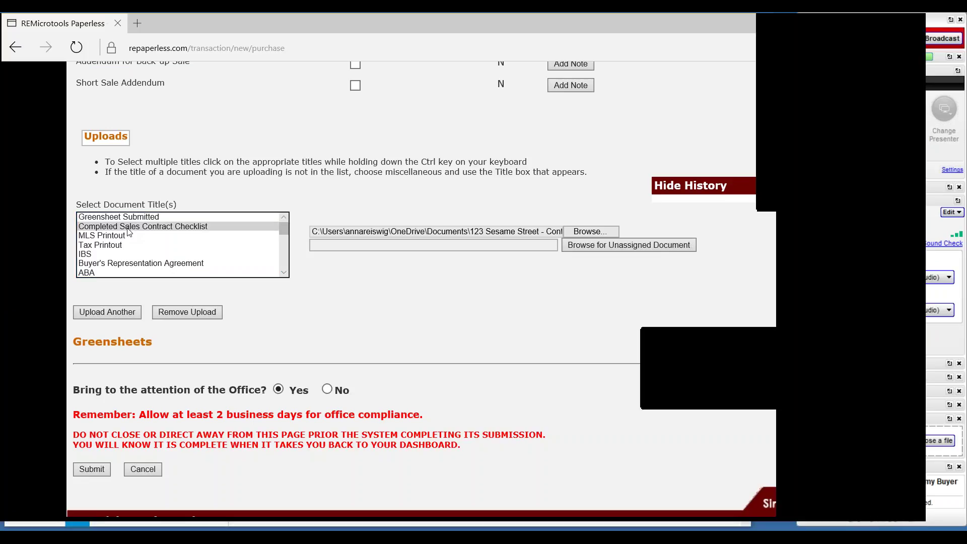
{"action": "left_click", "coordinate": [128, 230]}
{"action": "left_click", "coordinate": [127, 236], "text": "ctrl"}
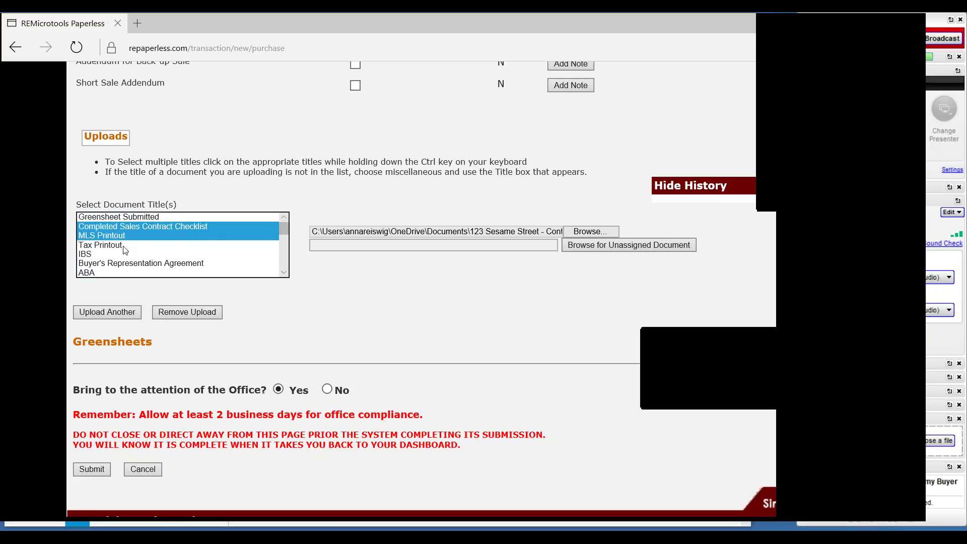
{"action": "left_click", "coordinate": [124, 245], "text": "ctrl"}
{"action": "left_click", "coordinate": [123, 255], "text": "ctrl"}
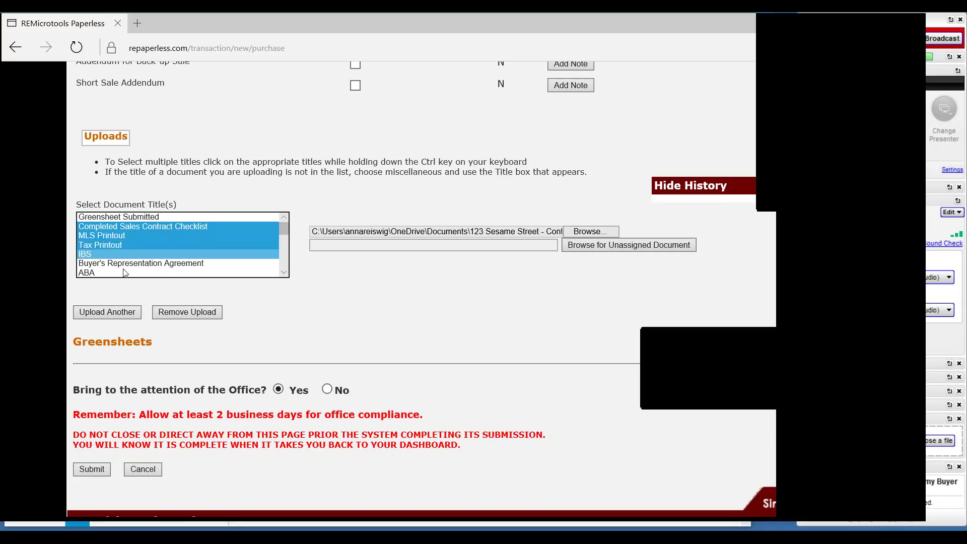
{"action": "left_click", "coordinate": [127, 265], "text": "ctrl"}
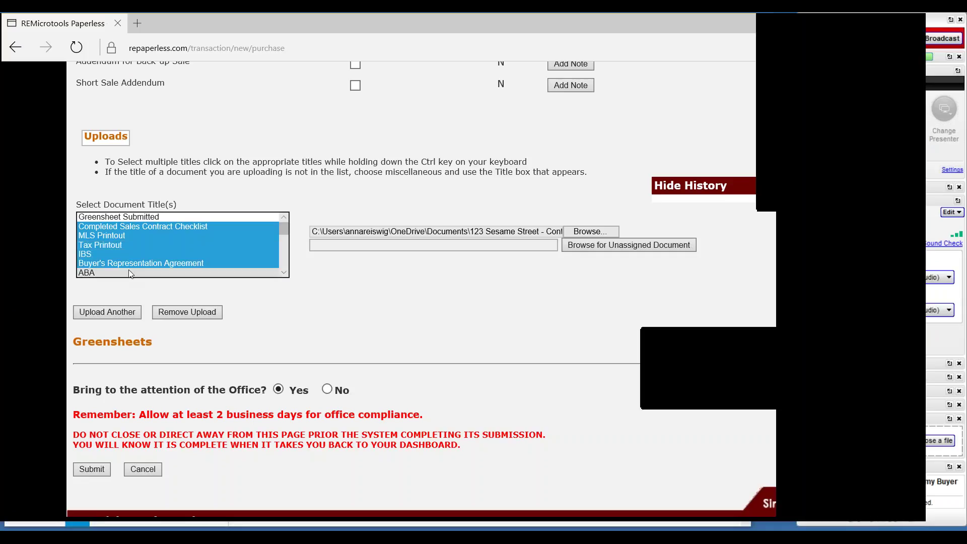
{"action": "left_click", "coordinate": [165, 273], "text": "ctrl"}
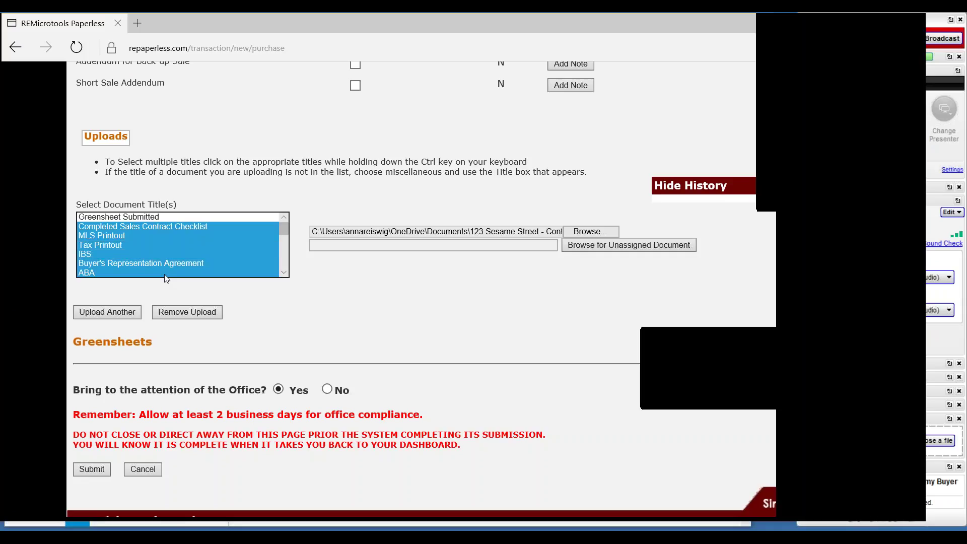
{"action": "left_click", "coordinate": [150, 237], "text": "ctrl"}
Step: Tag the upload with ABA, Executed Sales Contract, EXHIBIT A and Disclosure Residential Service Company
{"action": "scroll", "coordinate": [221, 231], "scroll_direction": "down", "scroll_amount": 2}
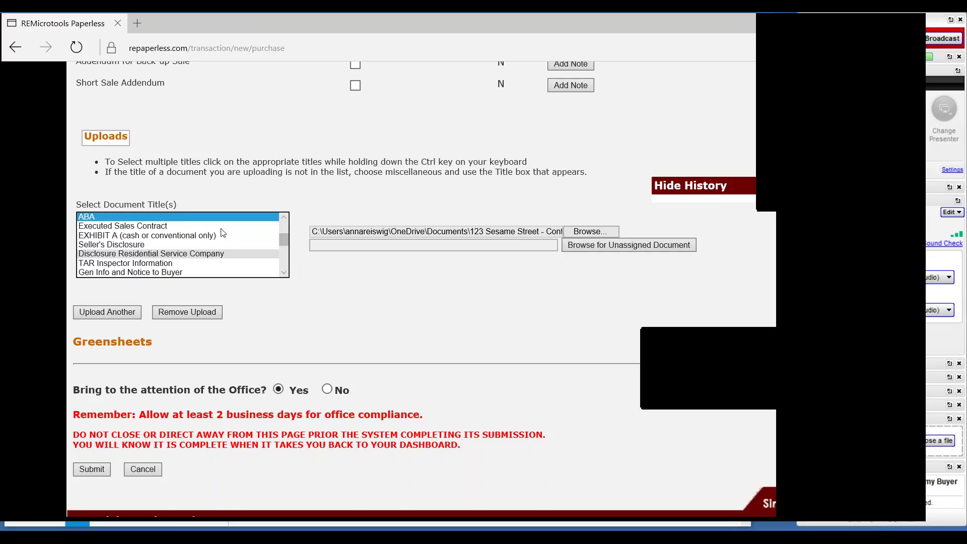
{"action": "left_click", "coordinate": [222, 225], "text": "ctrl"}
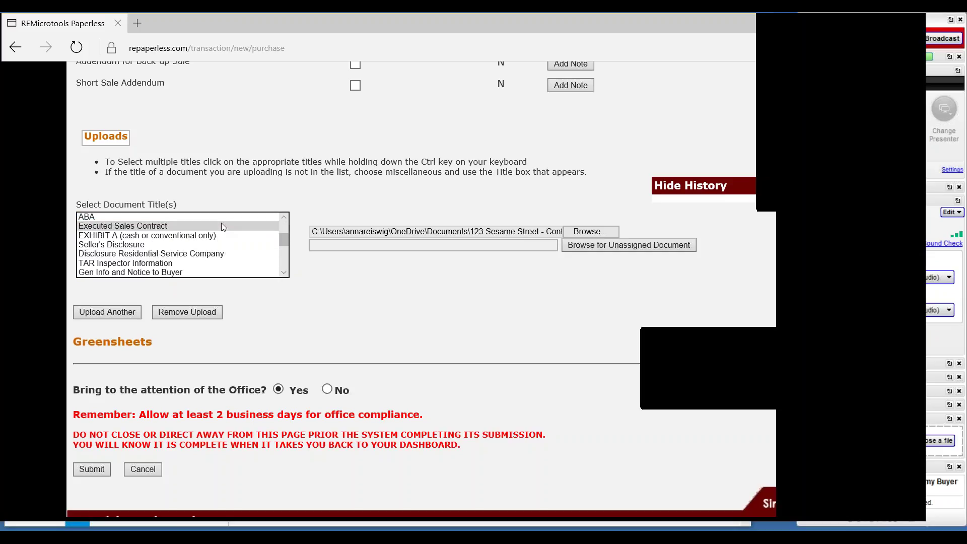
{"action": "left_click", "coordinate": [221, 219], "text": "ctrl"}
{"action": "left_click", "coordinate": [221, 235], "text": "ctrl"}
{"action": "left_click", "coordinate": [221, 247], "text": "ctrl"}
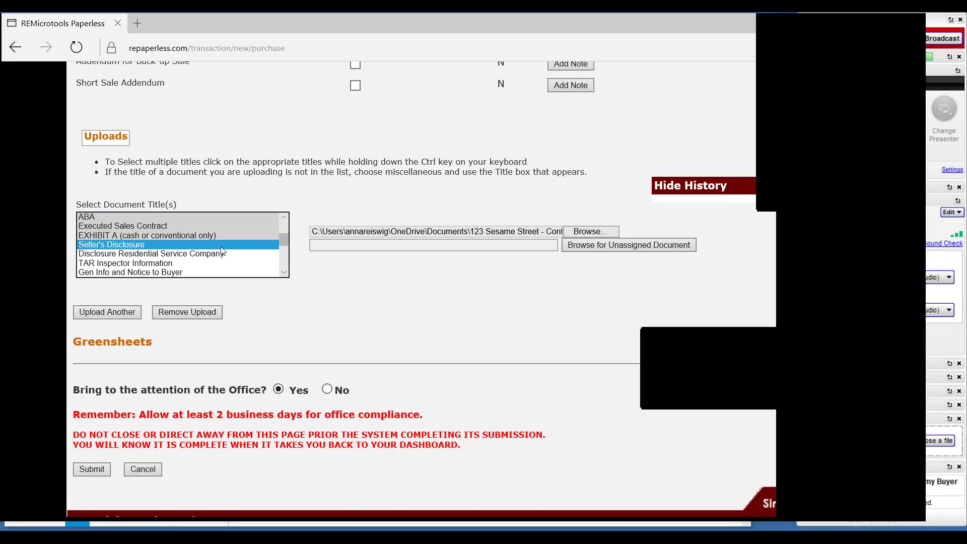
{"action": "left_click", "coordinate": [222, 253], "text": "ctrl"}
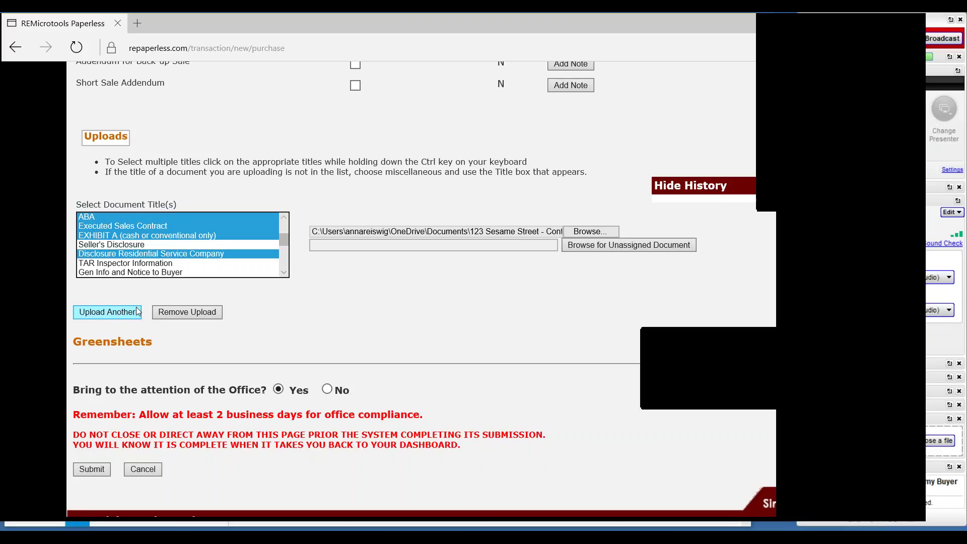
{"action": "left_click", "coordinate": [134, 314]}
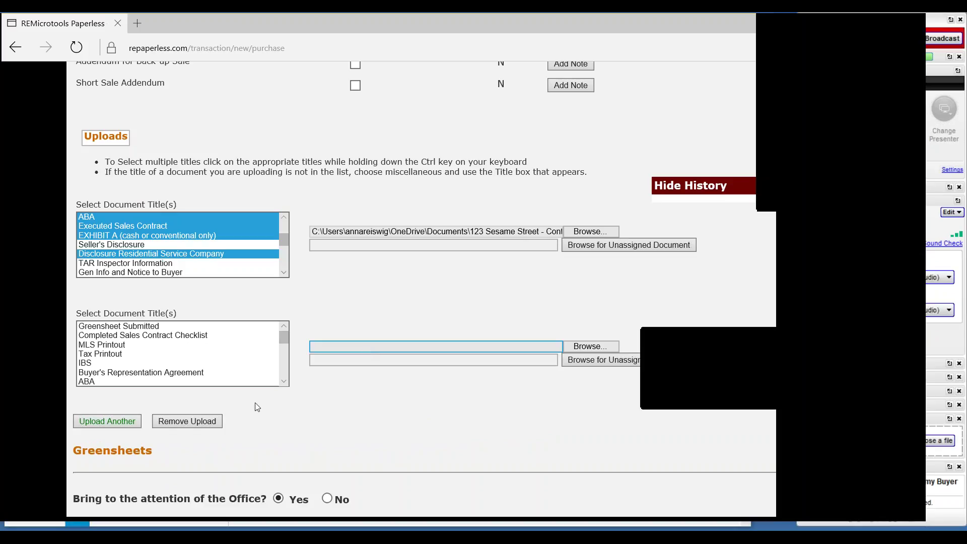
{"action": "left_click", "coordinate": [204, 422]}
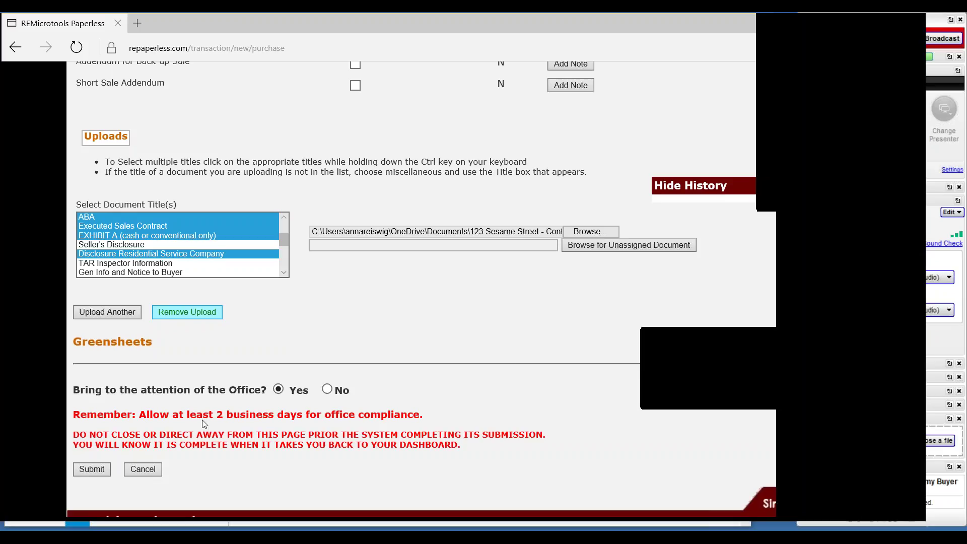
{"action": "left_click", "coordinate": [782, 38]}
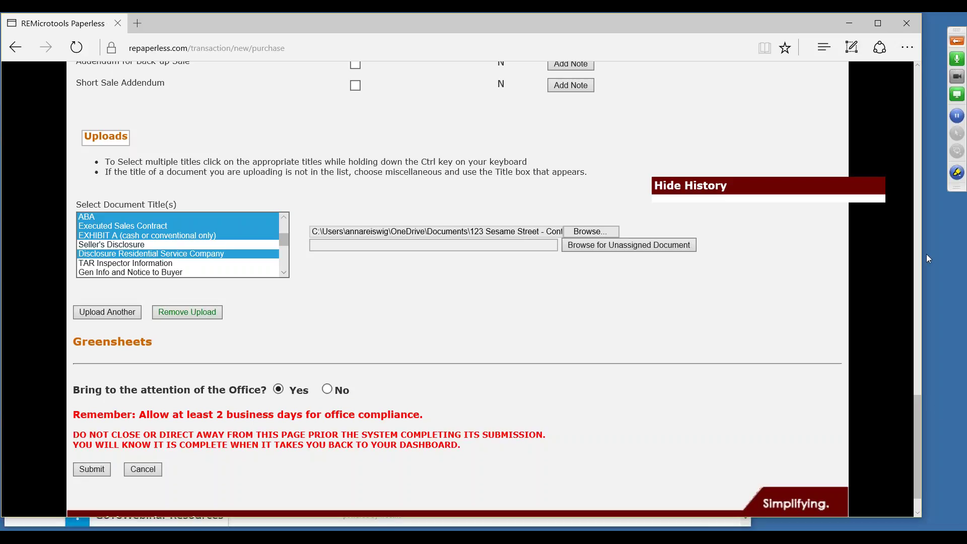
Step: Change the Contract Price to 595,000 by inserting the thousands comma, then return to Submit
{"action": "scroll", "coordinate": [926, 254], "scroll_direction": "up", "scroll_amount": 15}
{"action": "scroll", "coordinate": [690, 229], "scroll_direction": "up", "scroll_amount": 1}
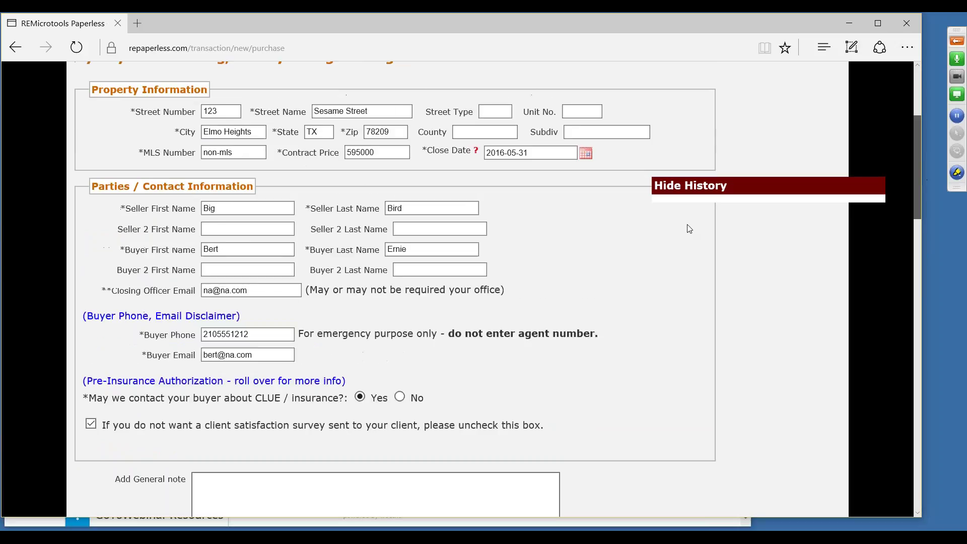
{"action": "scroll", "coordinate": [690, 229], "scroll_direction": "up", "scroll_amount": 1}
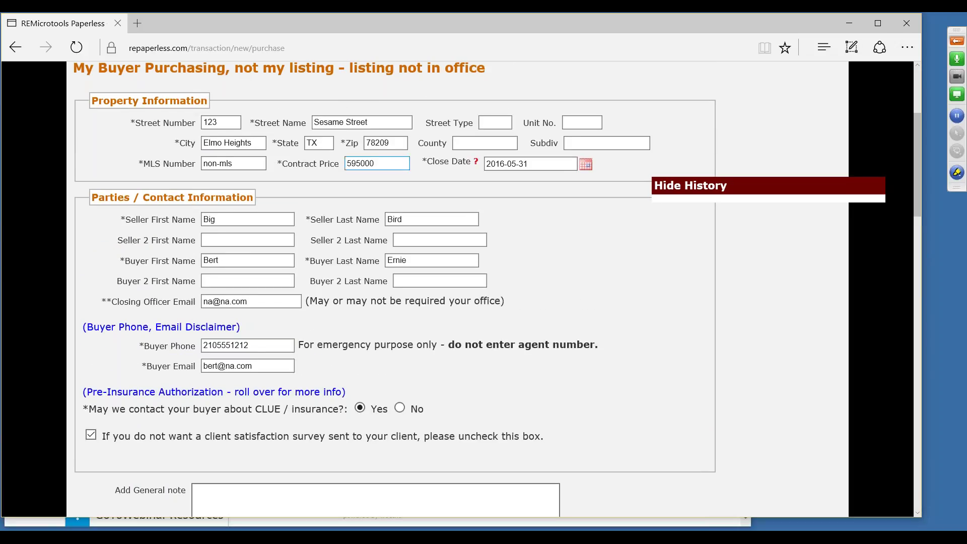
{"action": "left_click", "coordinate": [361, 164]}
{"action": "type", "text": ","}
{"action": "scroll", "coordinate": [905, 400], "scroll_direction": "down", "scroll_amount": 15}
{"action": "scroll", "coordinate": [903, 442], "scroll_direction": "down", "scroll_amount": 8}
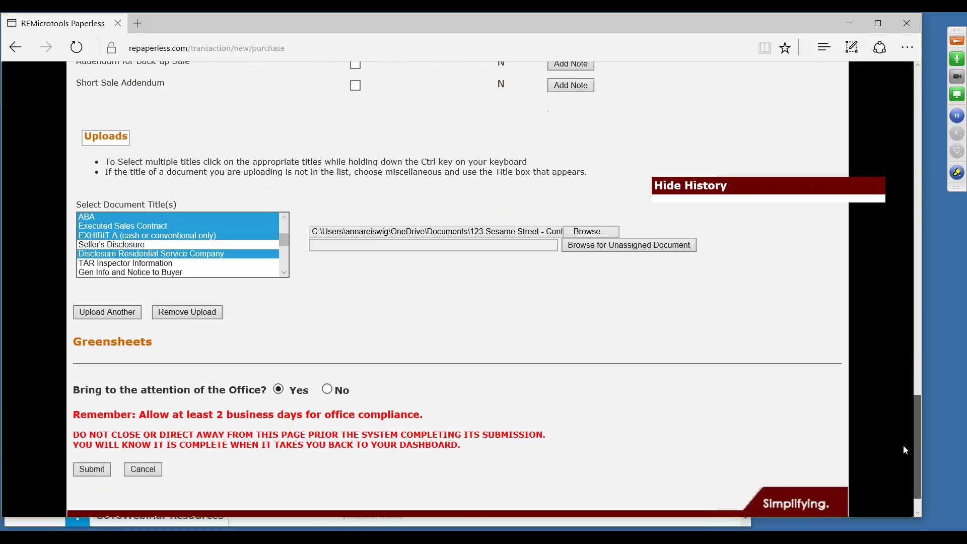
{"action": "scroll", "coordinate": [903, 446], "scroll_direction": "down", "scroll_amount": 1}
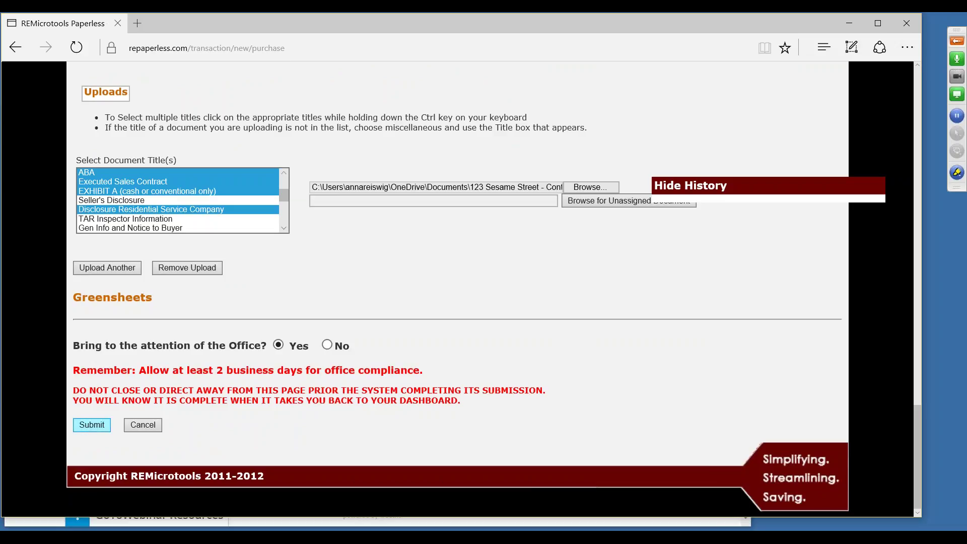
Step: Attempt to submit the purchase transaction and review the Contract Price error message
{"action": "left_click", "coordinate": [86, 424]}
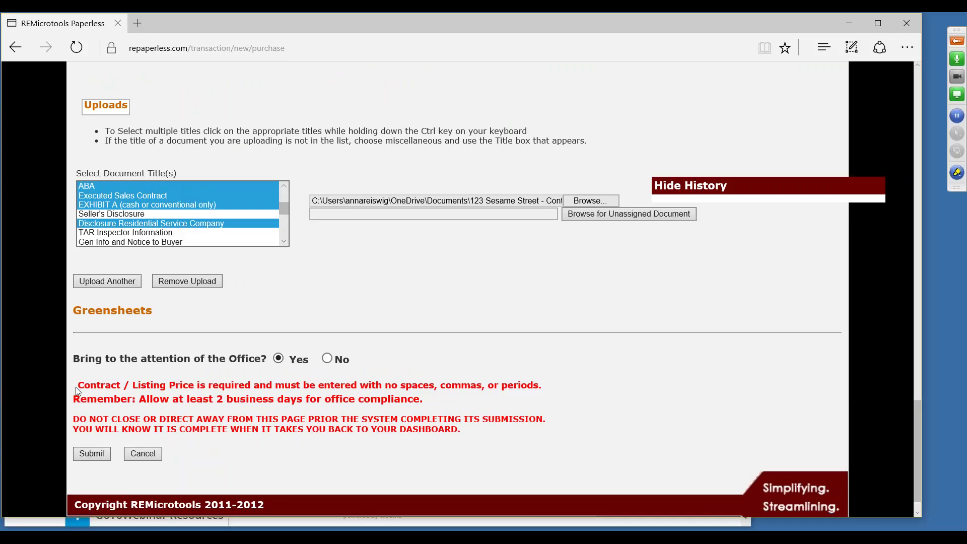
{"action": "left_click_drag", "start_coordinate": [77, 390], "coordinate": [552, 387]}
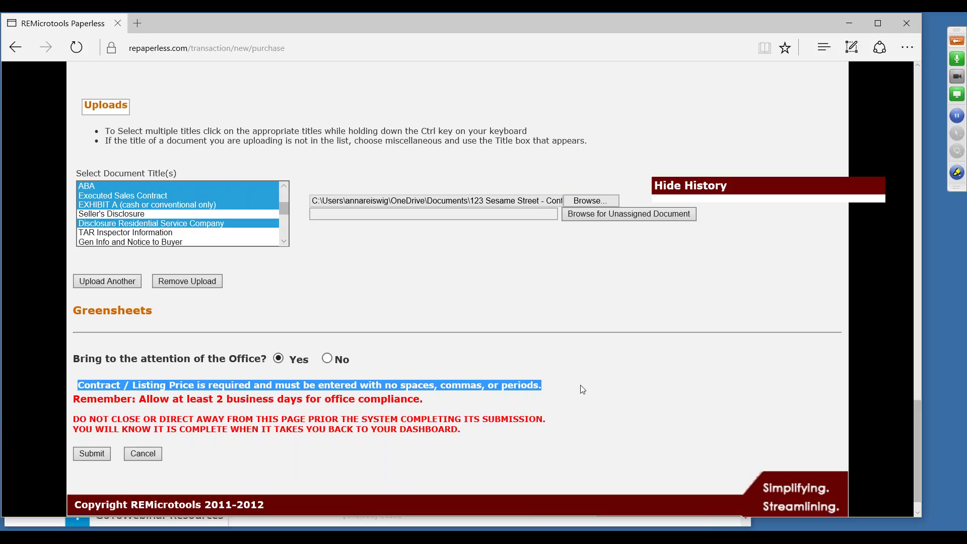
{"action": "left_click", "coordinate": [565, 389]}
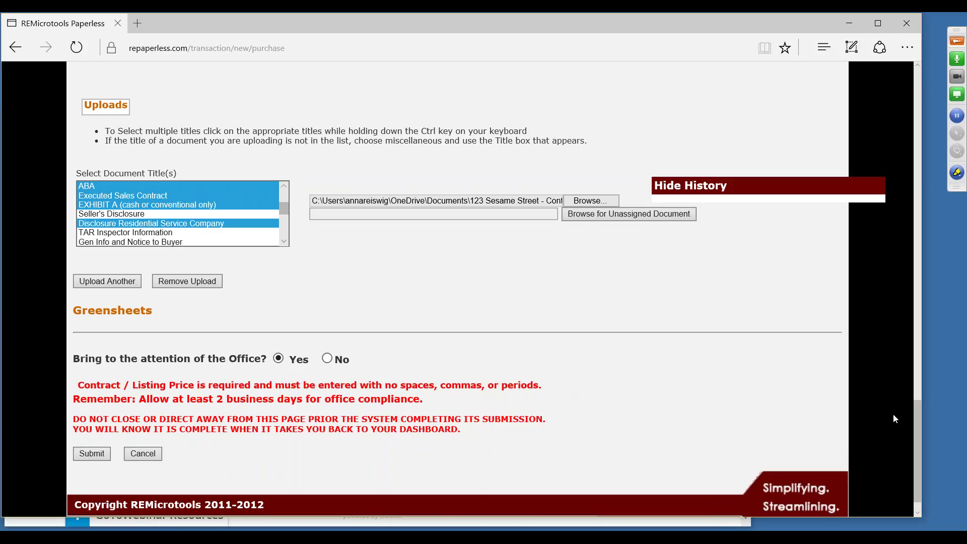
Step: Remove the comma so Contract Price reads 595000, and resubmit the transaction
{"action": "left_click_drag", "start_coordinate": [915, 460], "coordinate": [900, 155]}
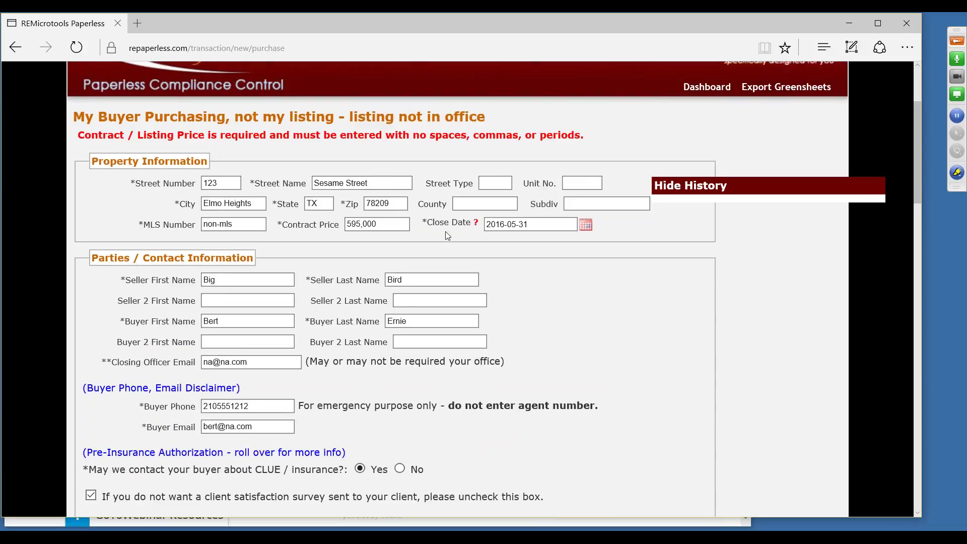
{"action": "left_click", "coordinate": [363, 224]}
{"action": "key", "text": "BackSpace"}
{"action": "left_click_drag", "start_coordinate": [916, 204], "coordinate": [889, 475]}
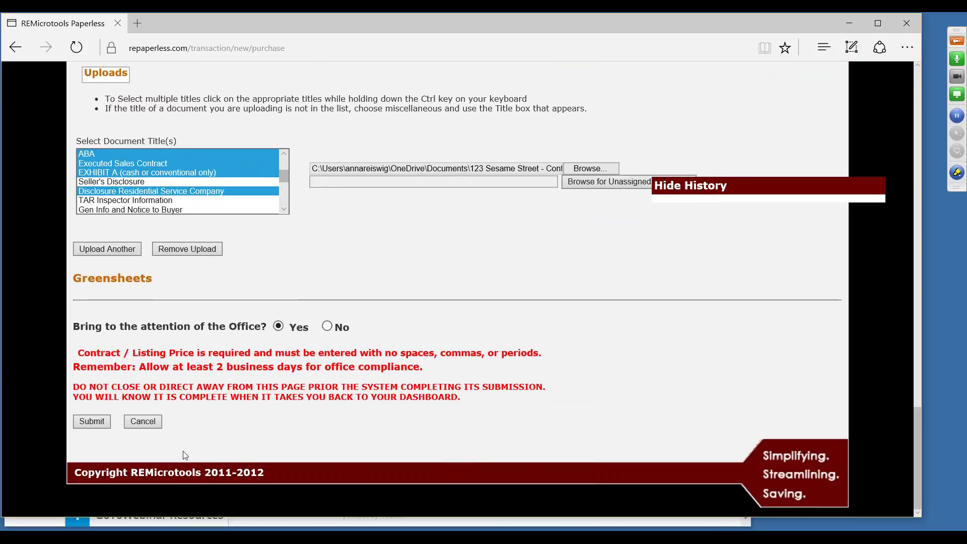
{"action": "left_click", "coordinate": [86, 426]}
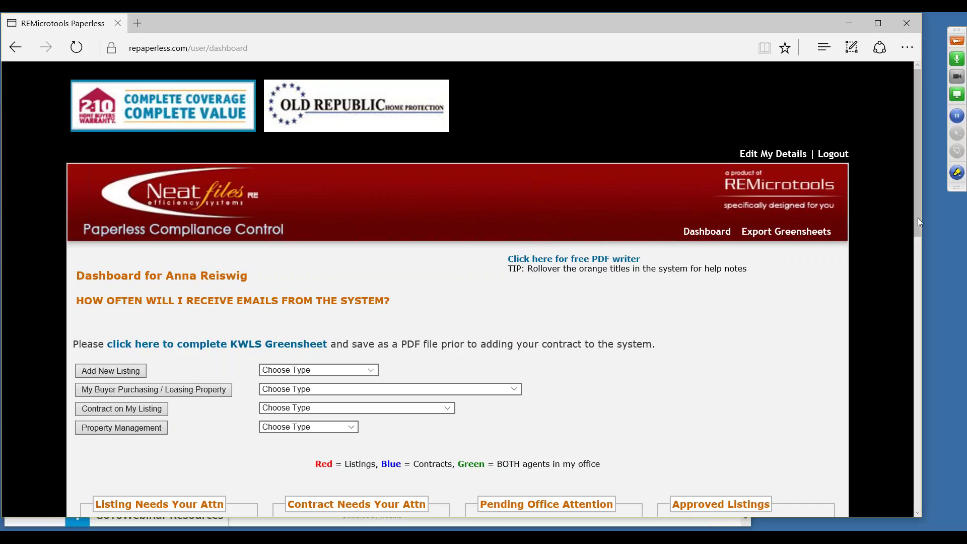
Step: Open the 123 Sesame Street entry listed under Pending Office Attention on the dashboard
{"action": "left_click_drag", "start_coordinate": [918, 217], "coordinate": [920, 314]}
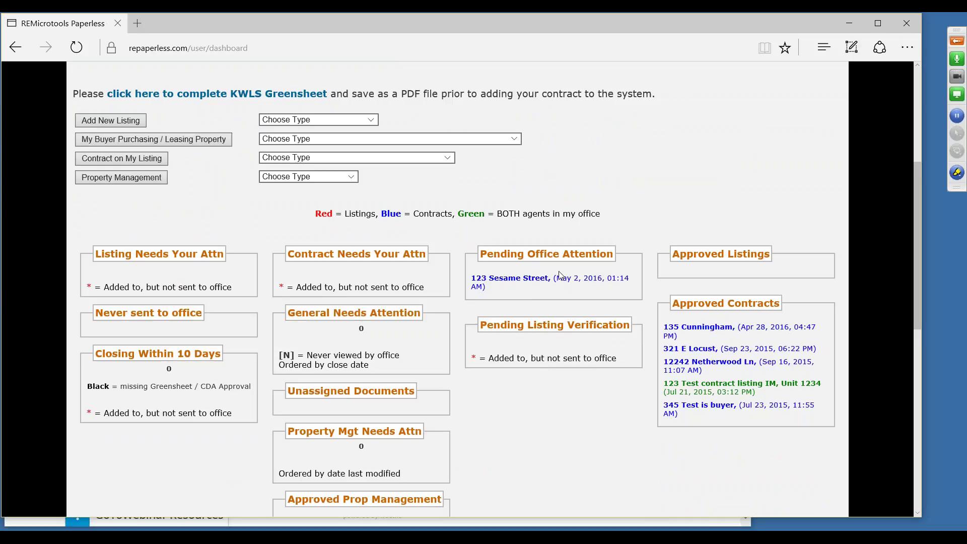
{"action": "mouse_move", "coordinate": [561, 276]}
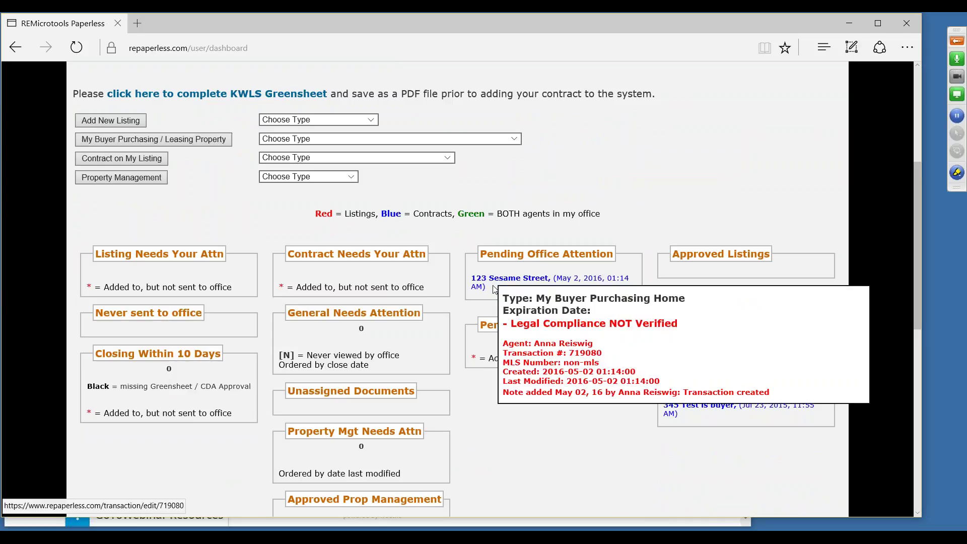
{"action": "mouse_move", "coordinate": [500, 280]}
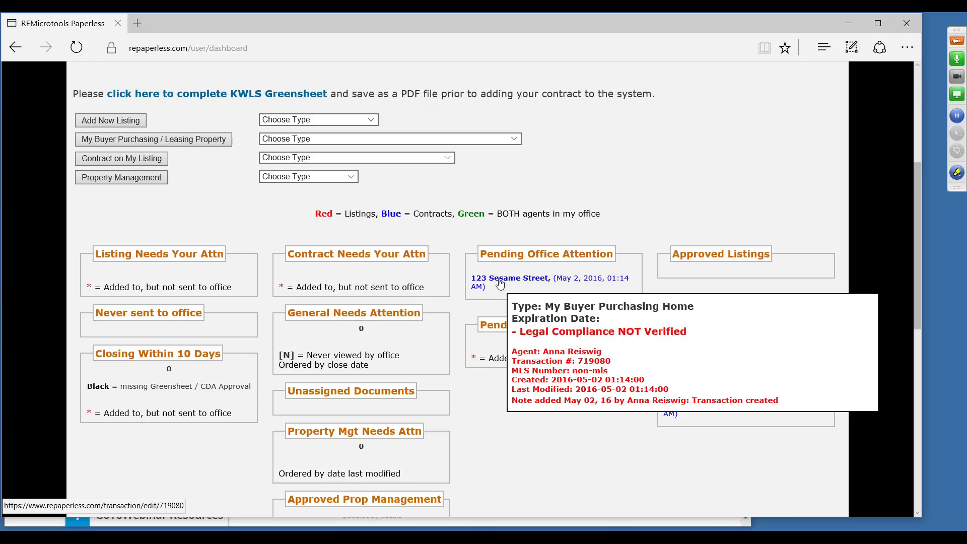
{"action": "left_click", "coordinate": [499, 282]}
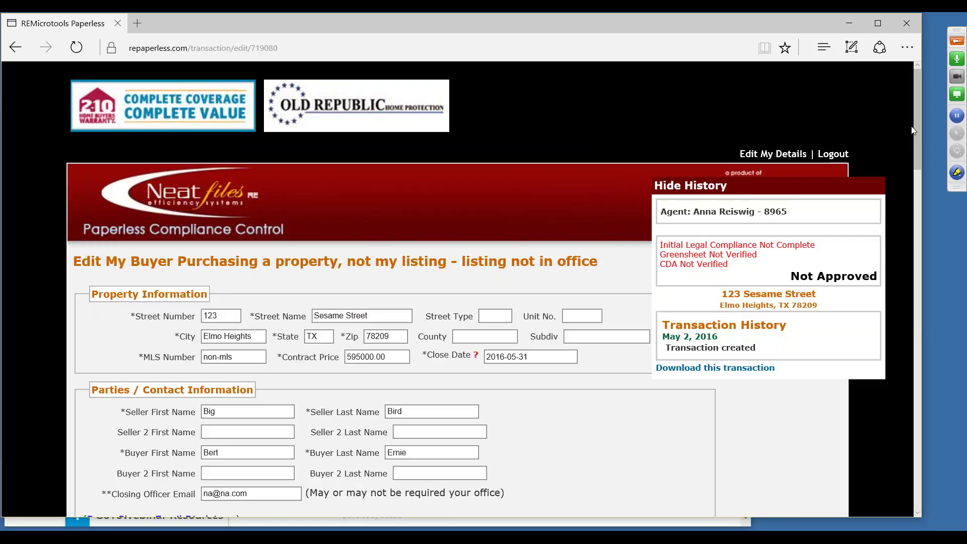
{"action": "left_click_drag", "start_coordinate": [916, 147], "coordinate": [914, 186]}
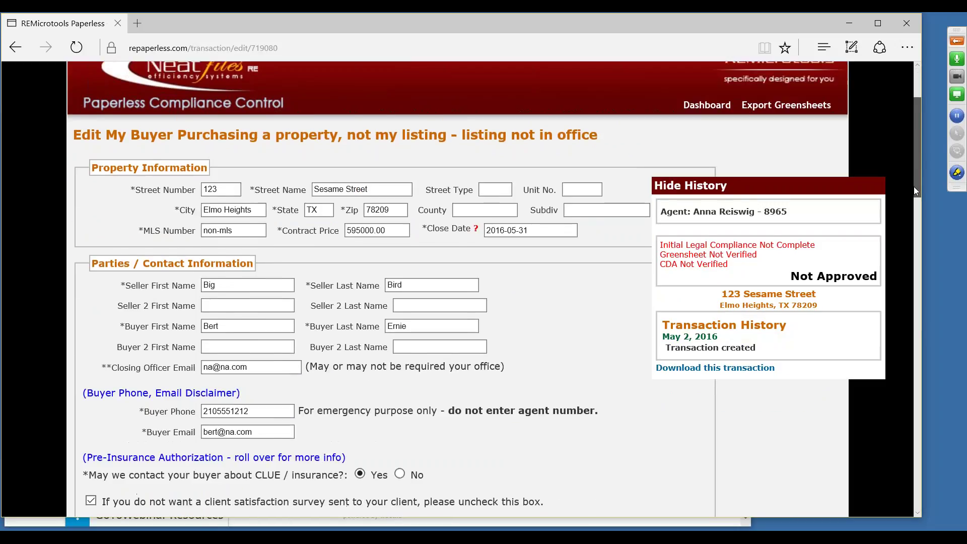
{"action": "left_click", "coordinate": [914, 188]}
{"action": "scroll", "coordinate": [887, 344], "scroll_direction": "down", "scroll_amount": 10}
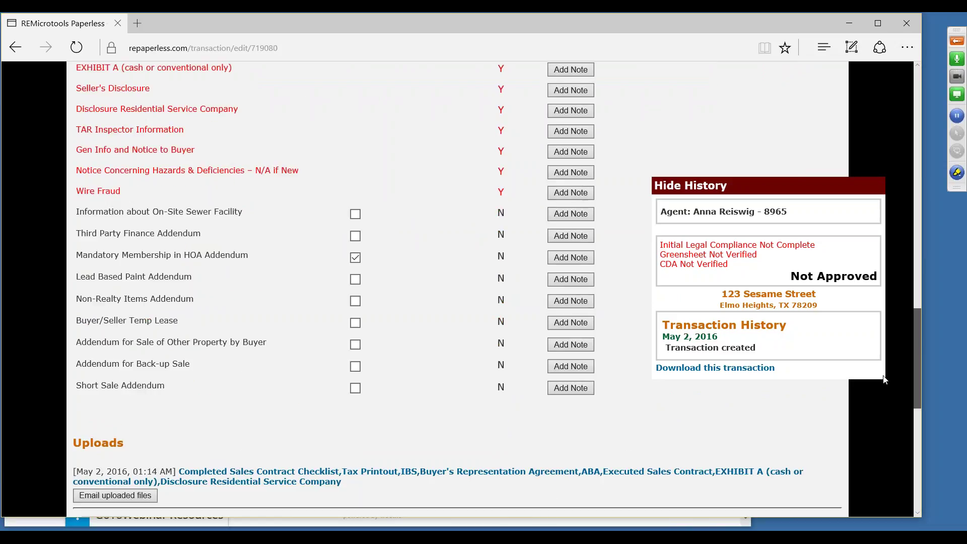
{"action": "scroll", "coordinate": [886, 379], "scroll_direction": "down", "scroll_amount": 5}
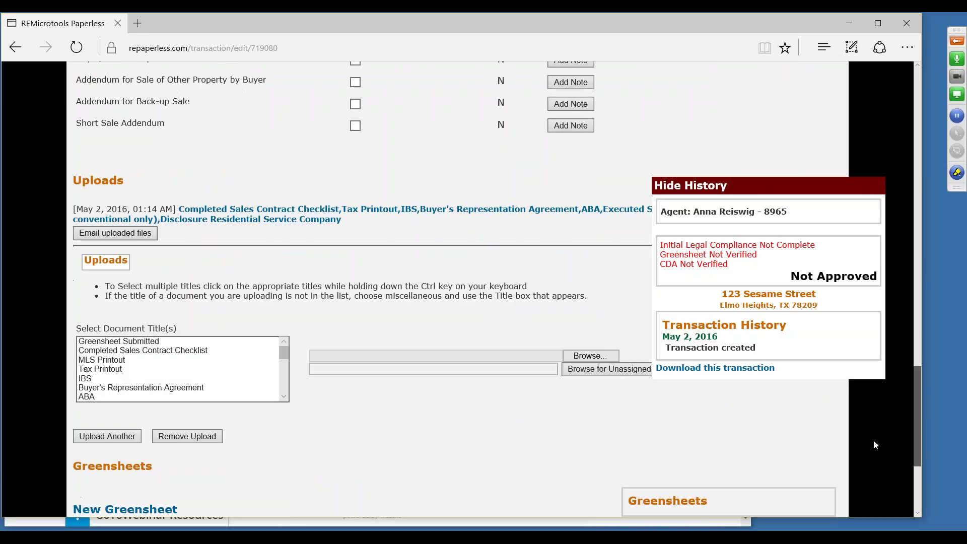
{"action": "scroll", "coordinate": [873, 445], "scroll_direction": "down", "scroll_amount": 3}
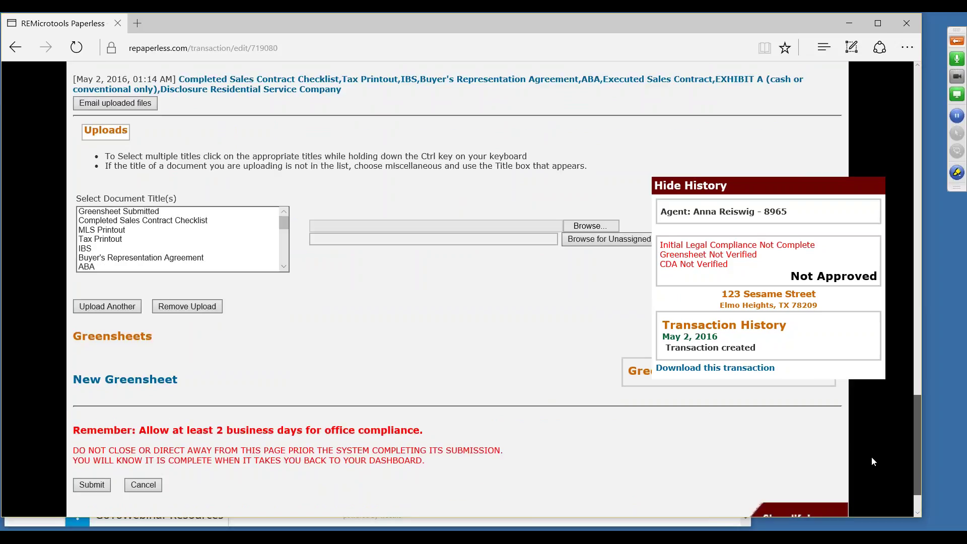
{"action": "scroll", "coordinate": [872, 461], "scroll_direction": "down", "scroll_amount": 2}
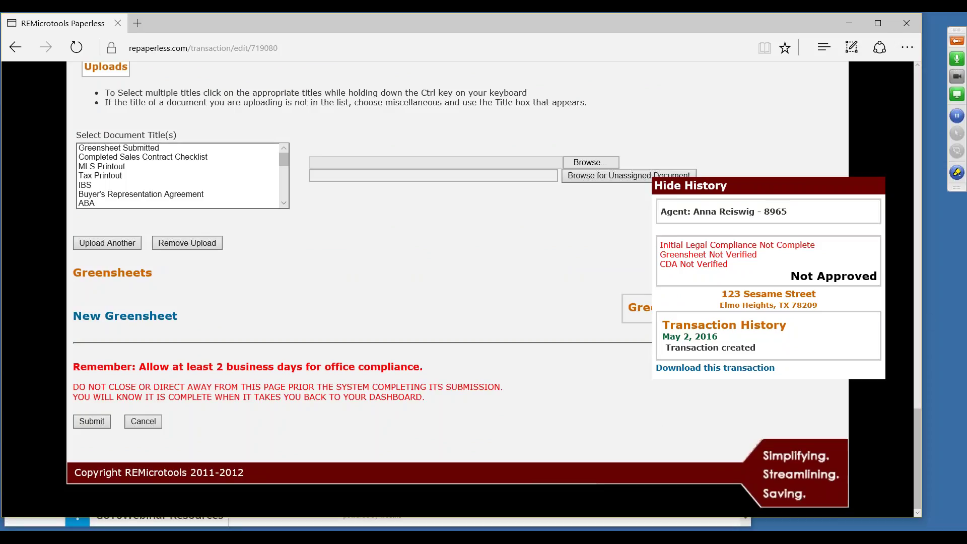
{"action": "scroll", "coordinate": [927, 316], "scroll_direction": "up", "scroll_amount": 10}
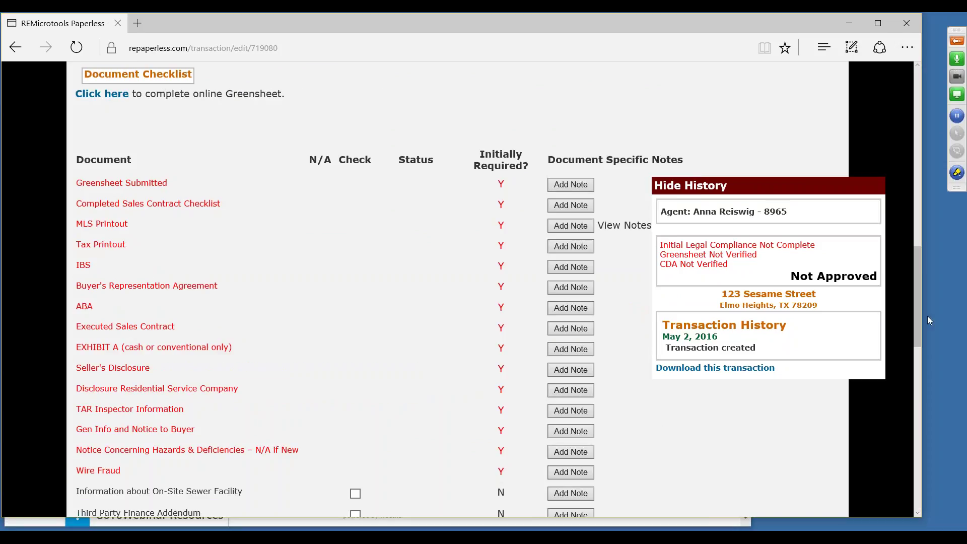
{"action": "left_click_drag", "start_coordinate": [917, 322], "coordinate": [914, 160]}
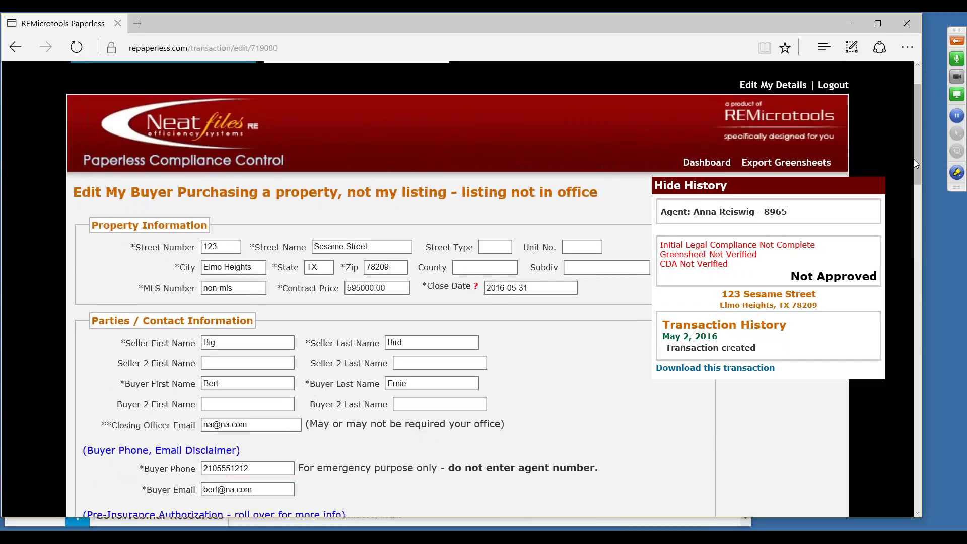